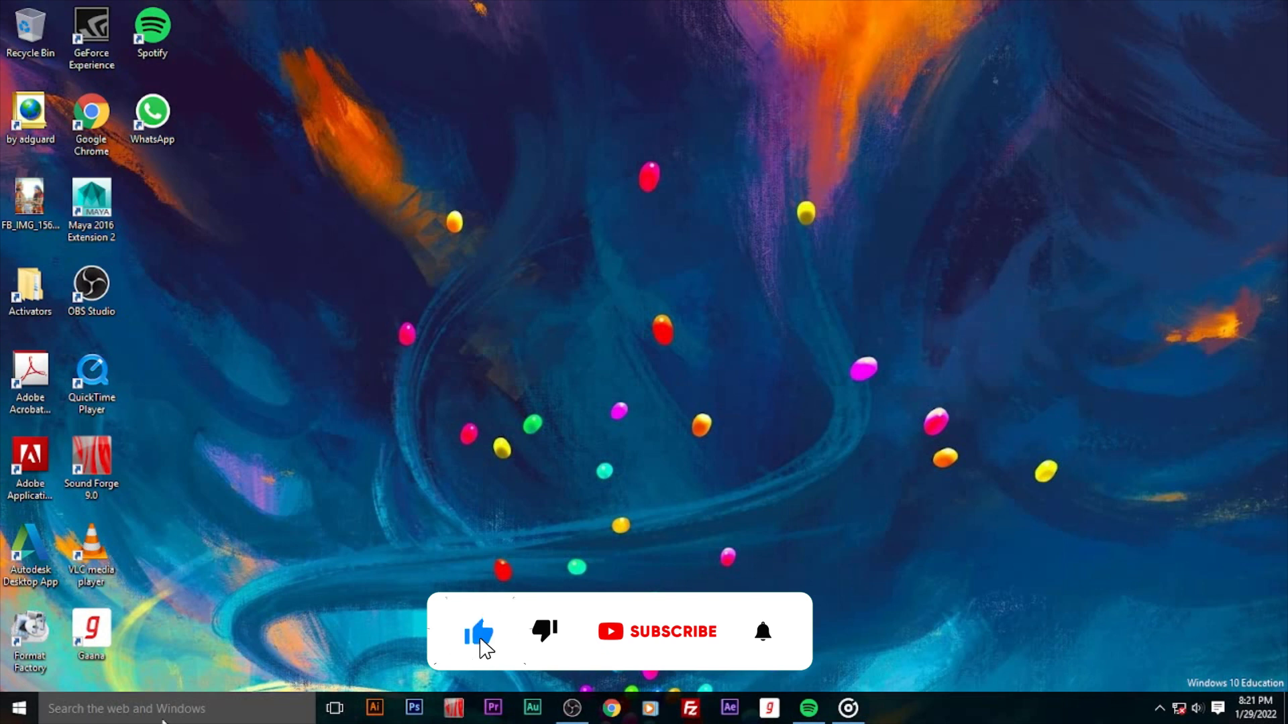
Step: Open the Windows 10 taskbar search box to look for a program
{"action": "left_click", "coordinate": [162, 718]}
Step: Search for 'photo' and launch Adobe Photoshop CS6 (64 Bit) from the results
{"action": "type", "text": "p"}
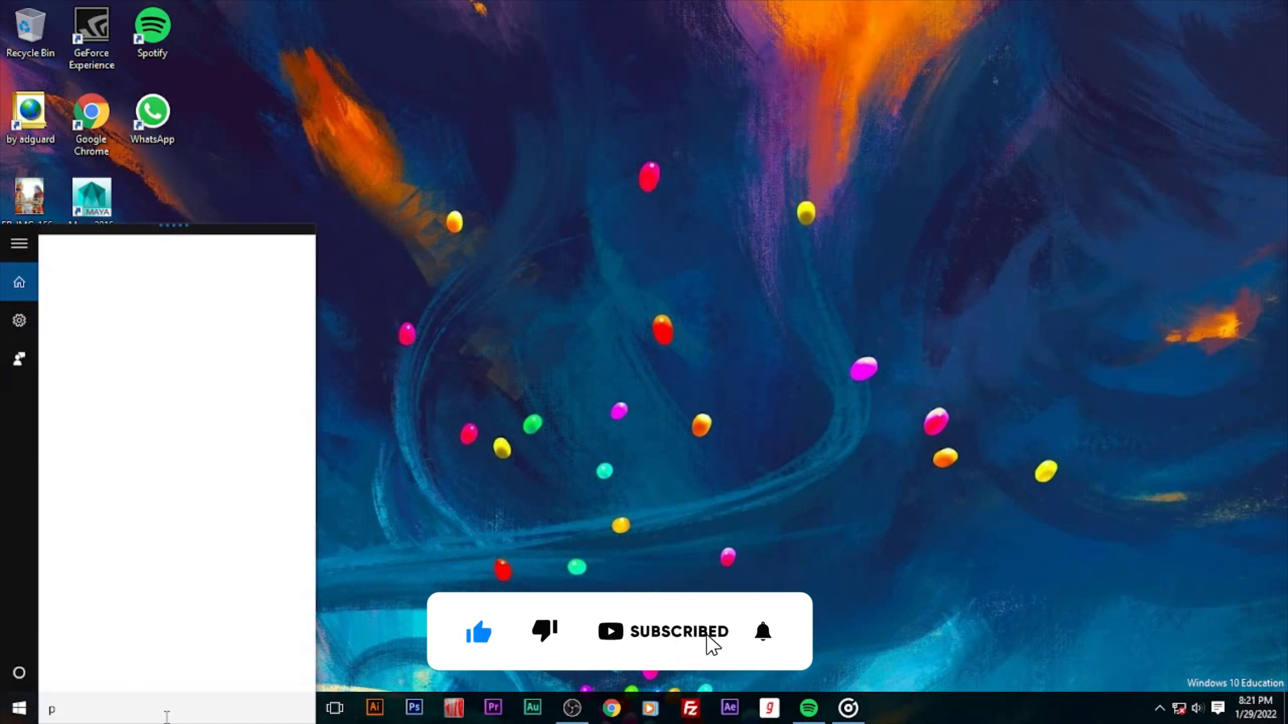
{"action": "type", "text": "hoto"}
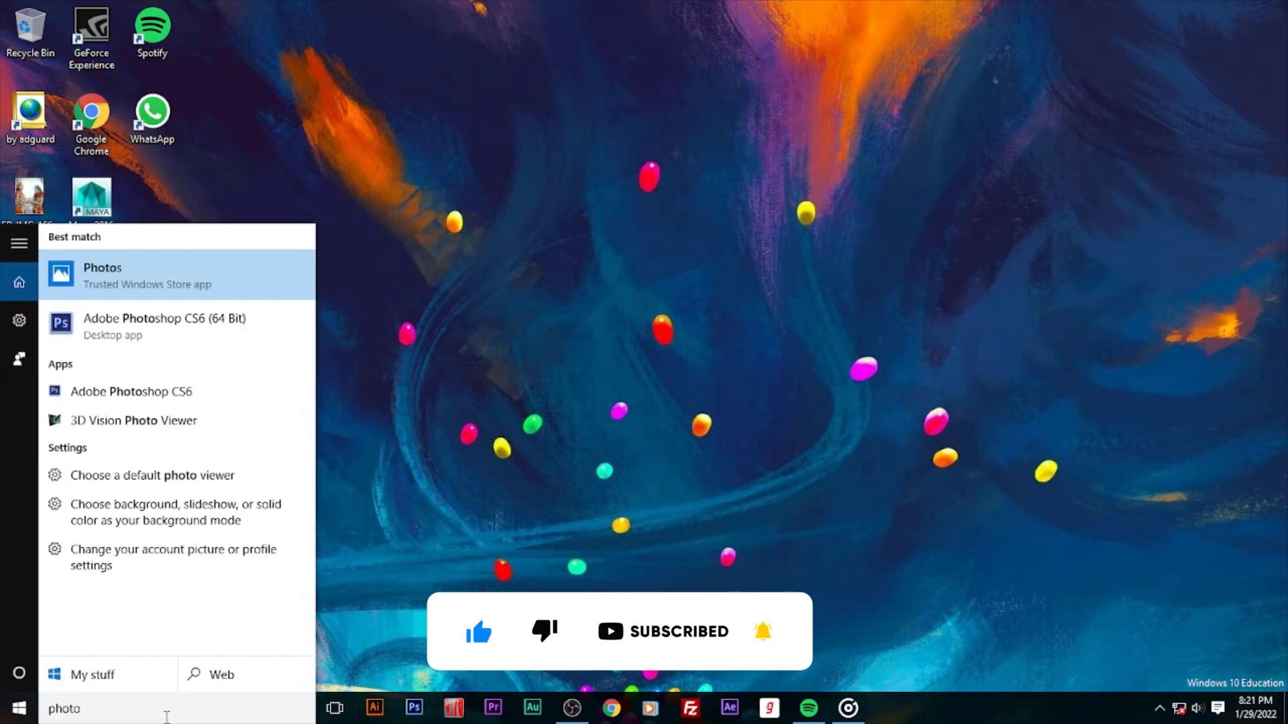
{"action": "left_click", "coordinate": [136, 345]}
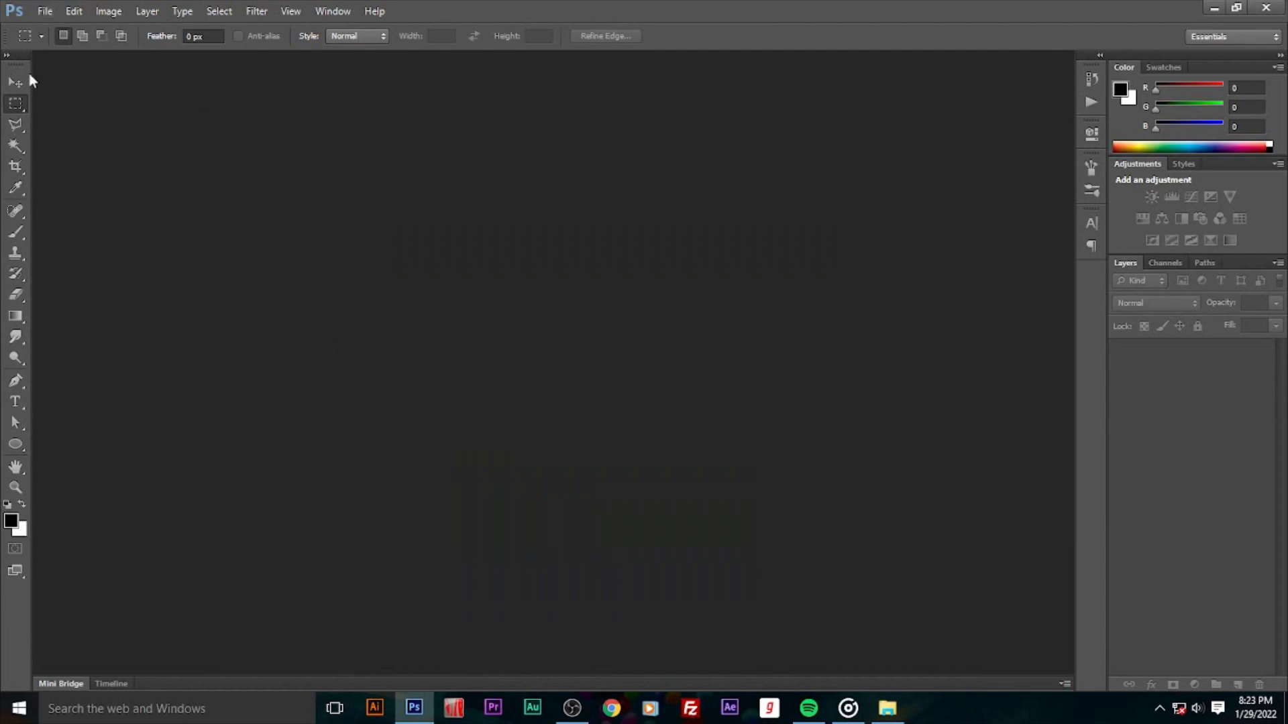
{"action": "left_click_drag", "start_coordinate": [12, 66], "coordinate": [50, 81]}
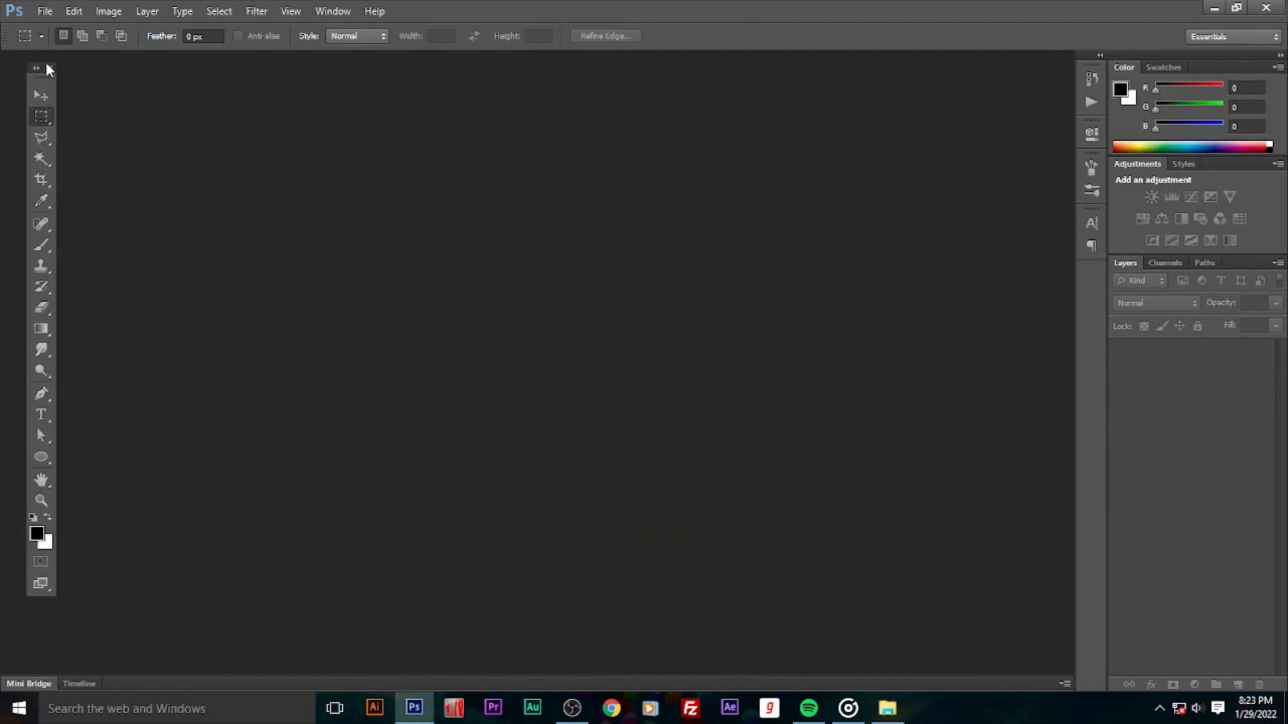
{"action": "left_click", "coordinate": [49, 68]}
{"action": "left_click", "coordinate": [333, 11]}
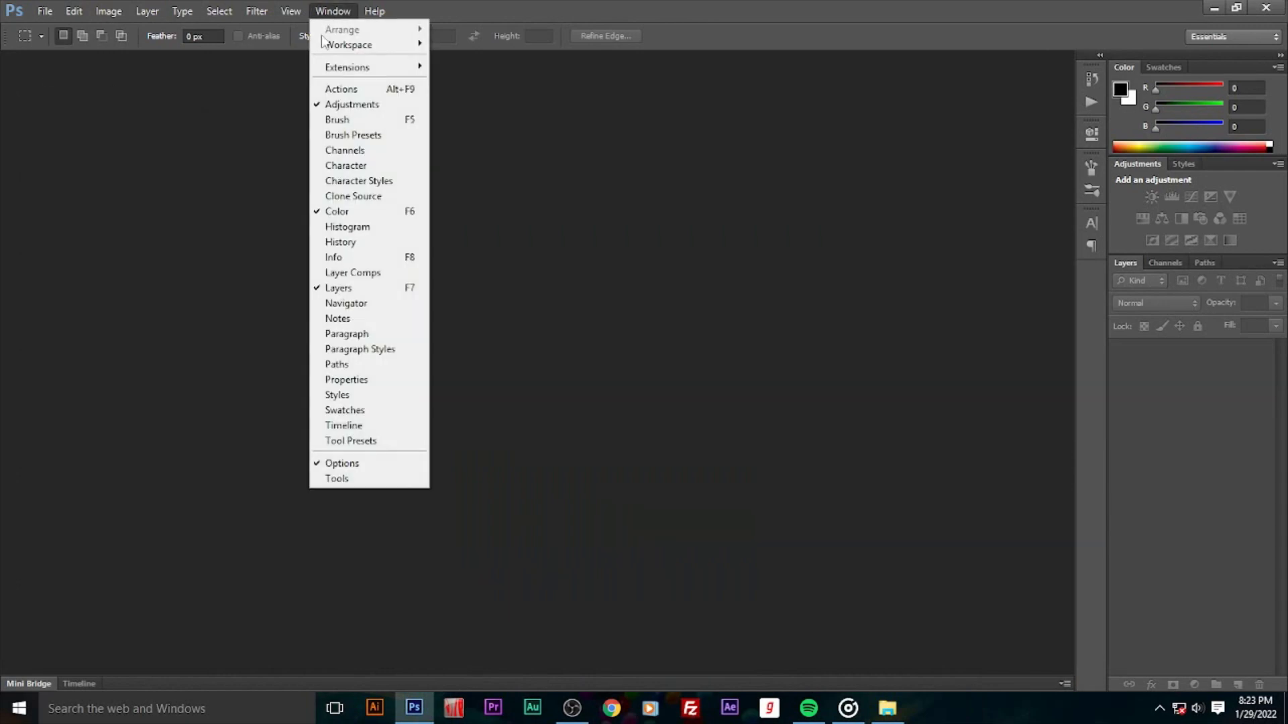
{"action": "left_click", "coordinate": [345, 479]}
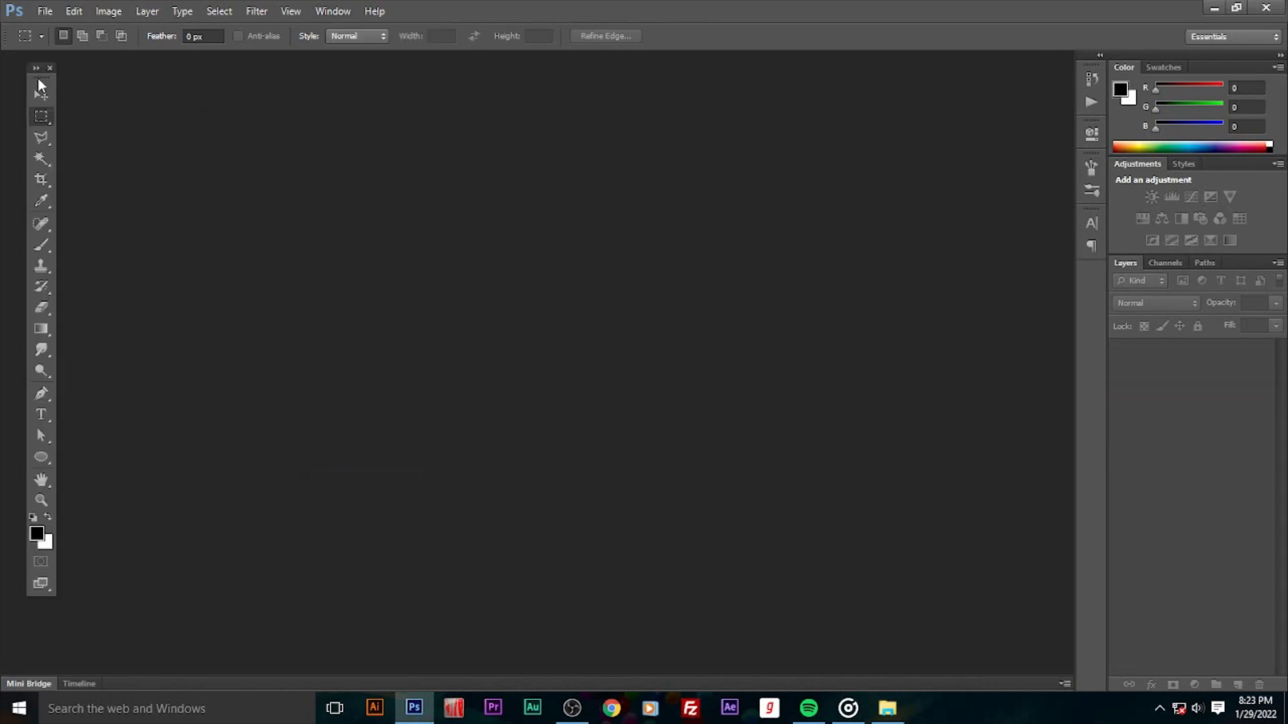
{"action": "left_click_drag", "start_coordinate": [37, 77], "coordinate": [8, 81]}
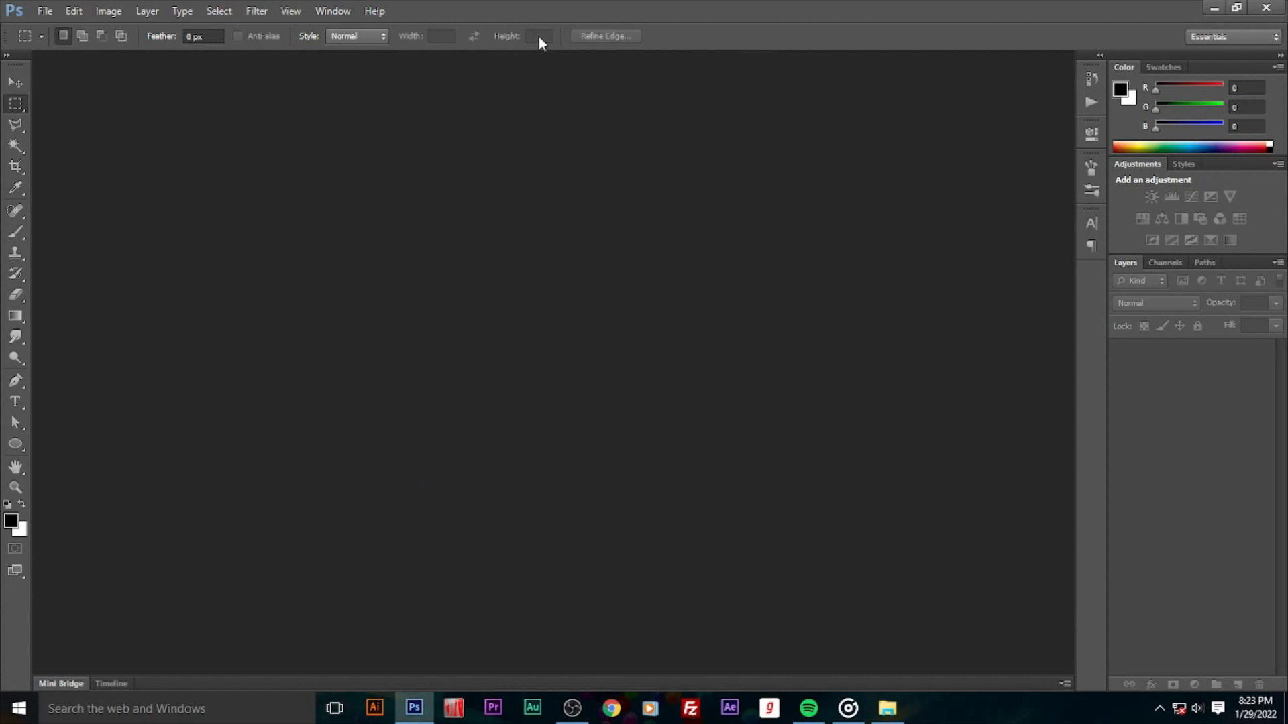
Step: Hide and then restore the tool Options bar from the Window menu
{"action": "left_click", "coordinate": [345, 11]}
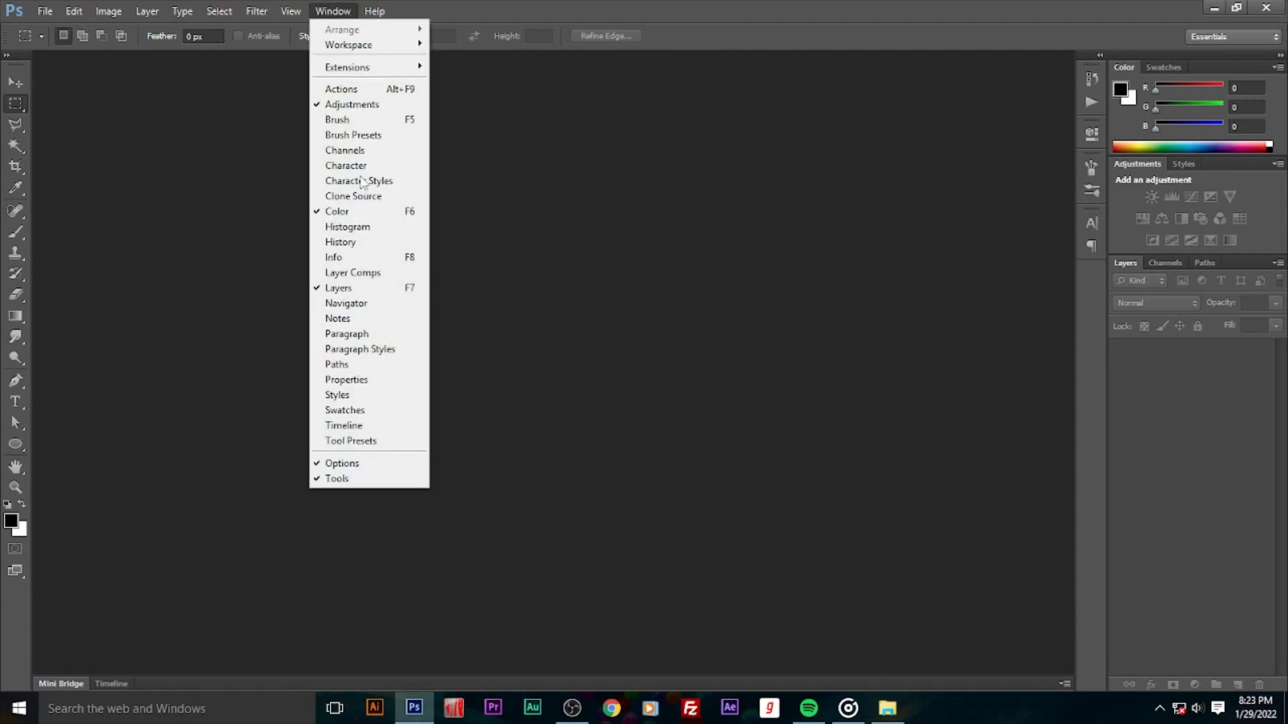
{"action": "left_click", "coordinate": [354, 463]}
{"action": "left_click", "coordinate": [330, 12]}
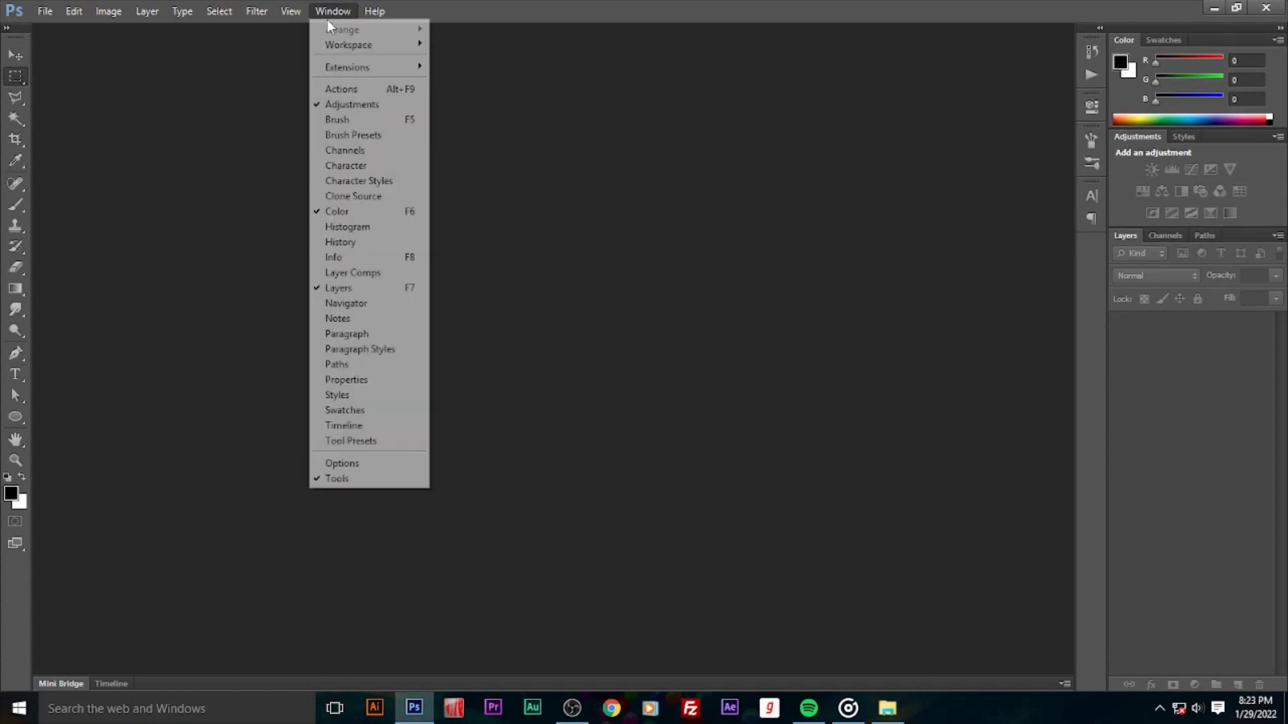
{"action": "left_click", "coordinate": [385, 464]}
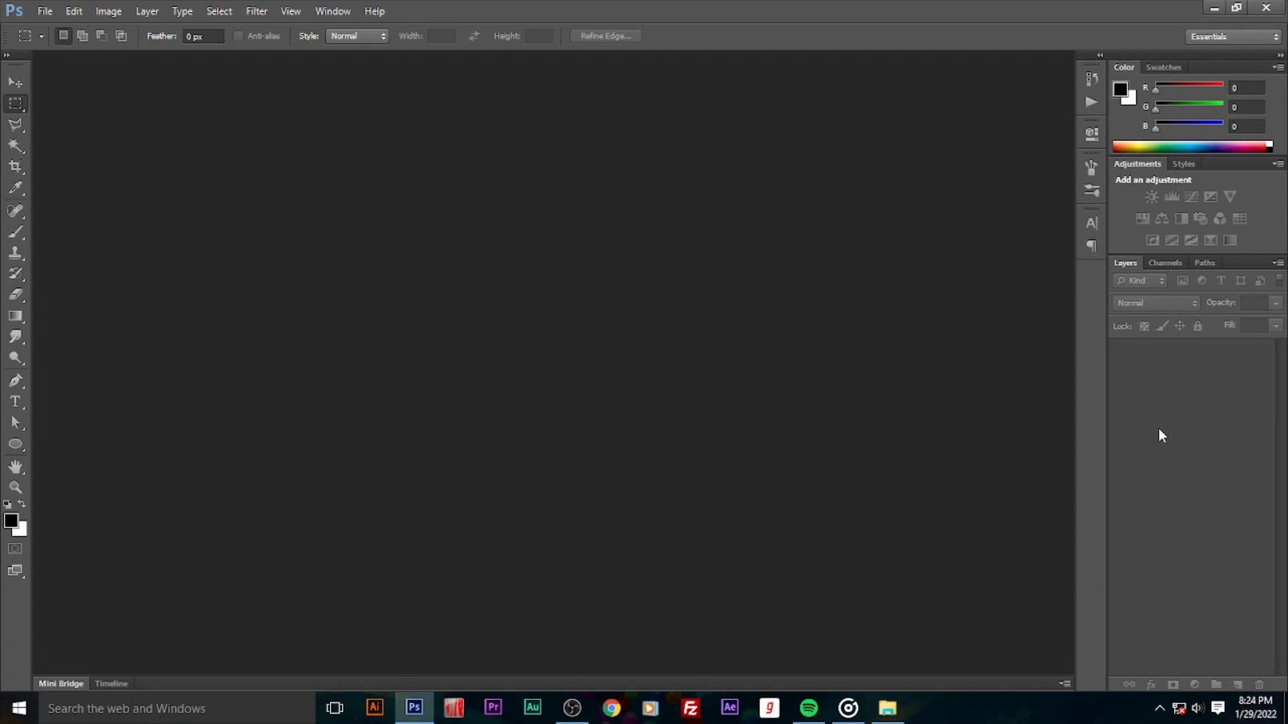
Step: Preview the Styles, Adjustments, Channels and Paths panels, then collapse the dock to icons
{"action": "left_click", "coordinate": [1184, 165]}
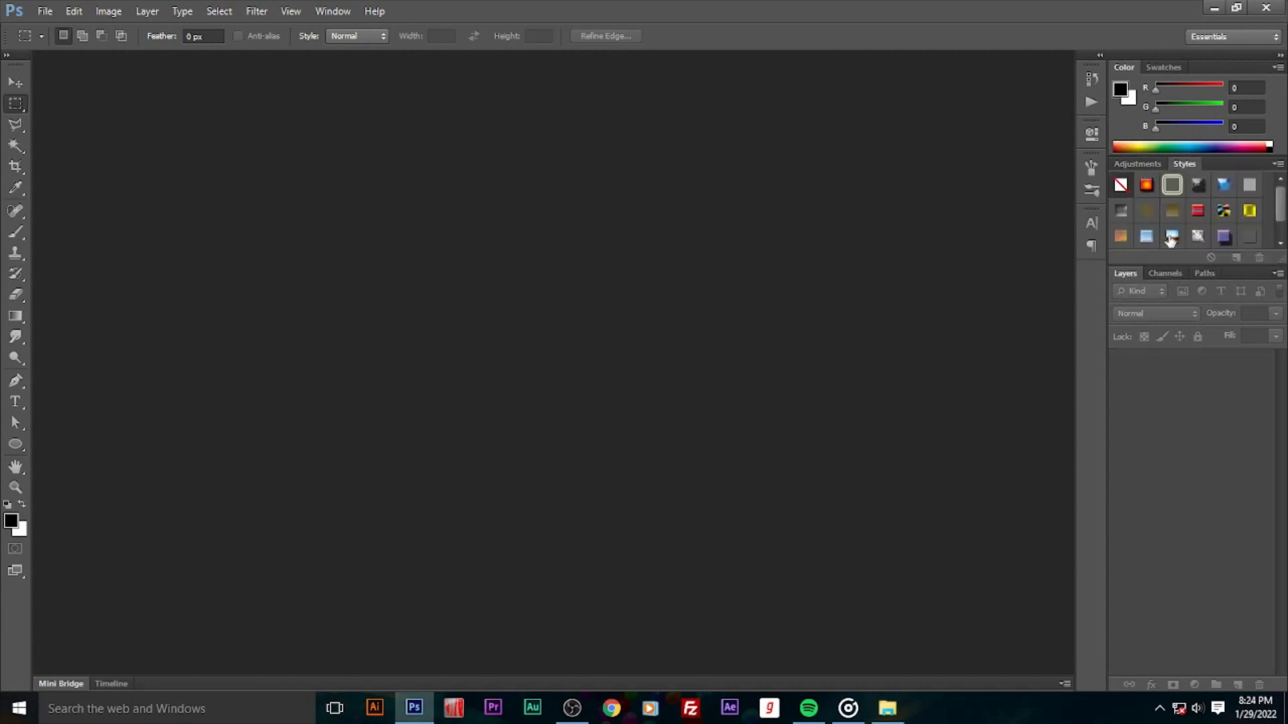
{"action": "left_click", "coordinate": [1132, 161]}
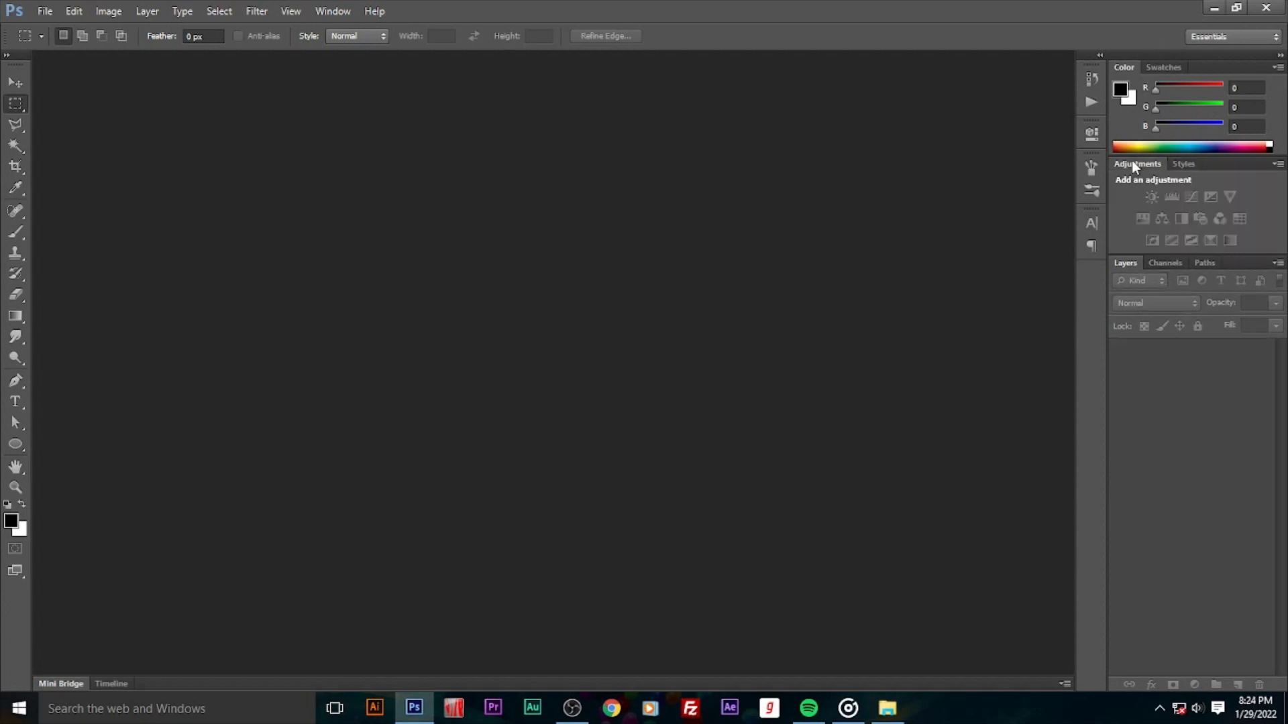
{"action": "left_click", "coordinate": [1164, 265]}
{"action": "left_click", "coordinate": [1208, 265]}
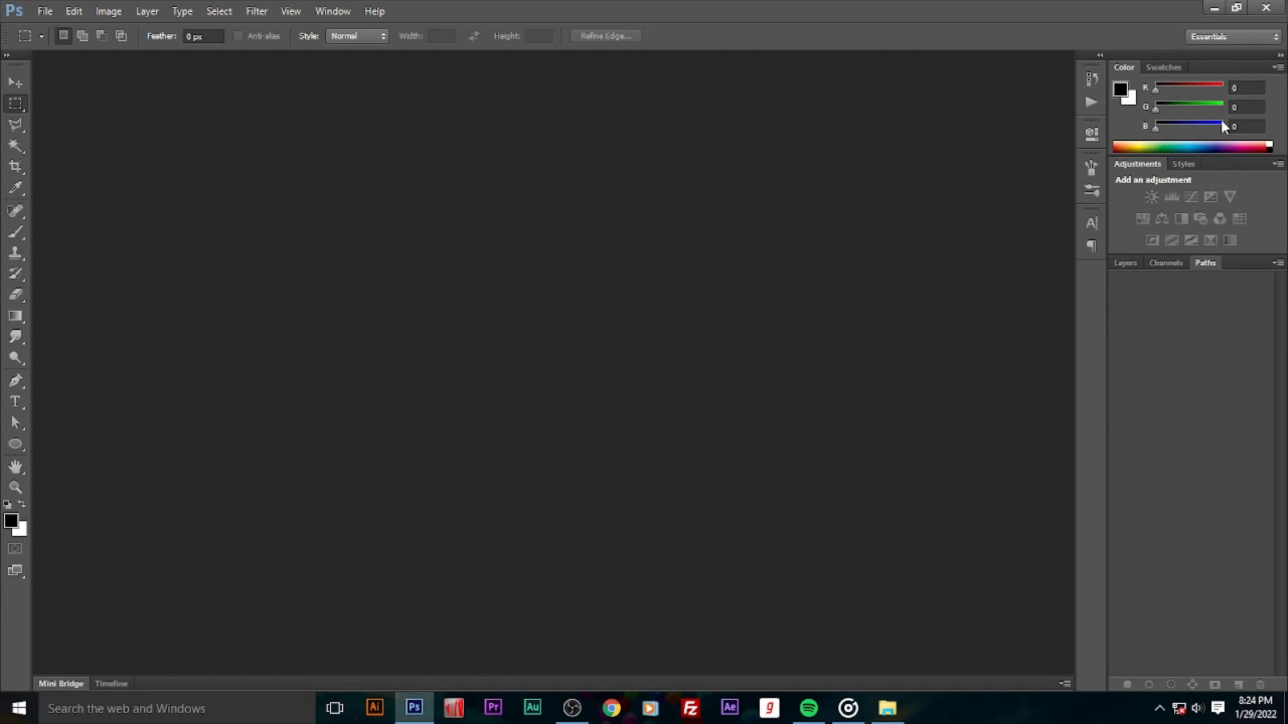
{"action": "left_click", "coordinate": [1280, 55]}
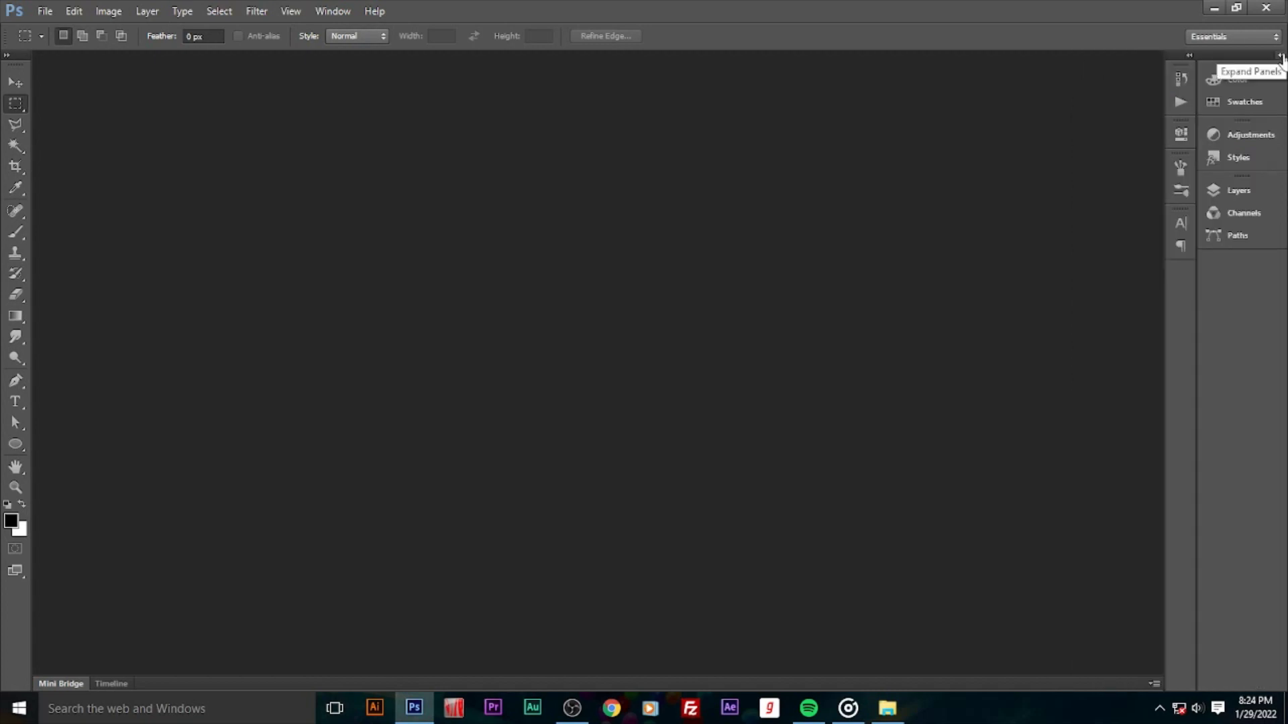
Step: Pop out the Color, Swatches, Adjustments, Styles, Layers and Channels panels from the icon strip
{"action": "left_click", "coordinate": [1245, 79]}
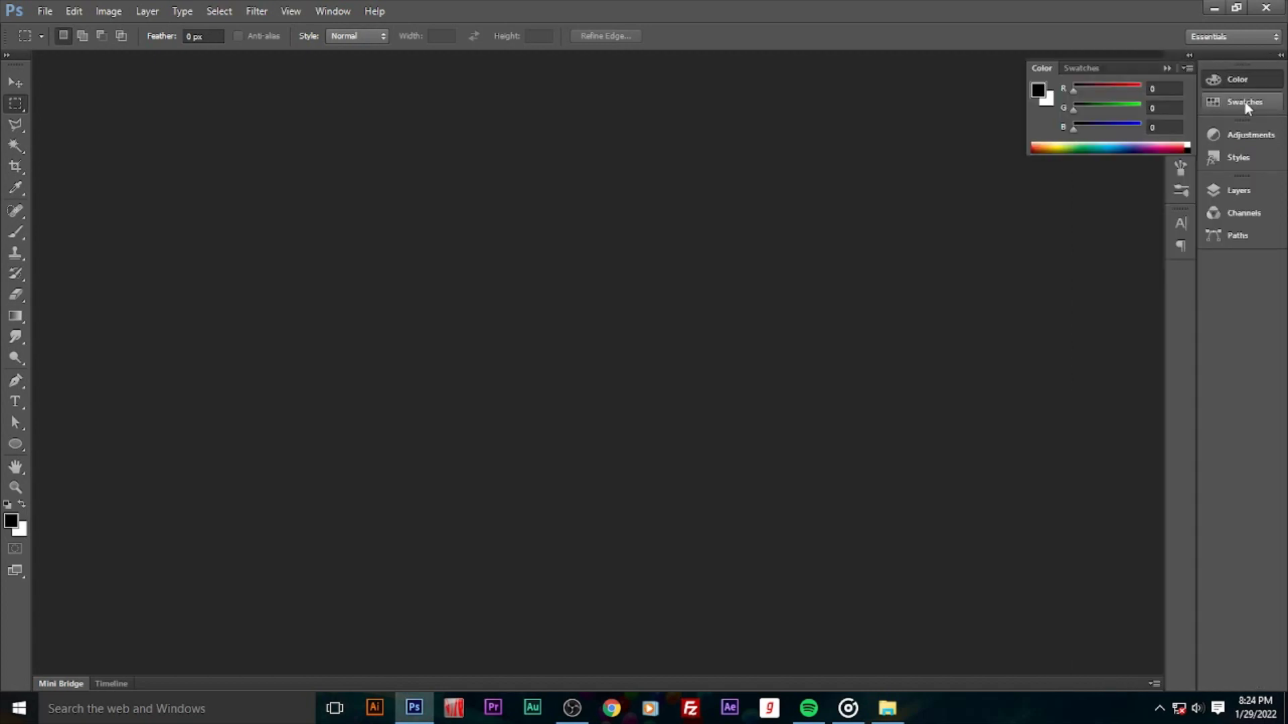
{"action": "left_click", "coordinate": [1245, 104]}
{"action": "left_click", "coordinate": [1249, 137]}
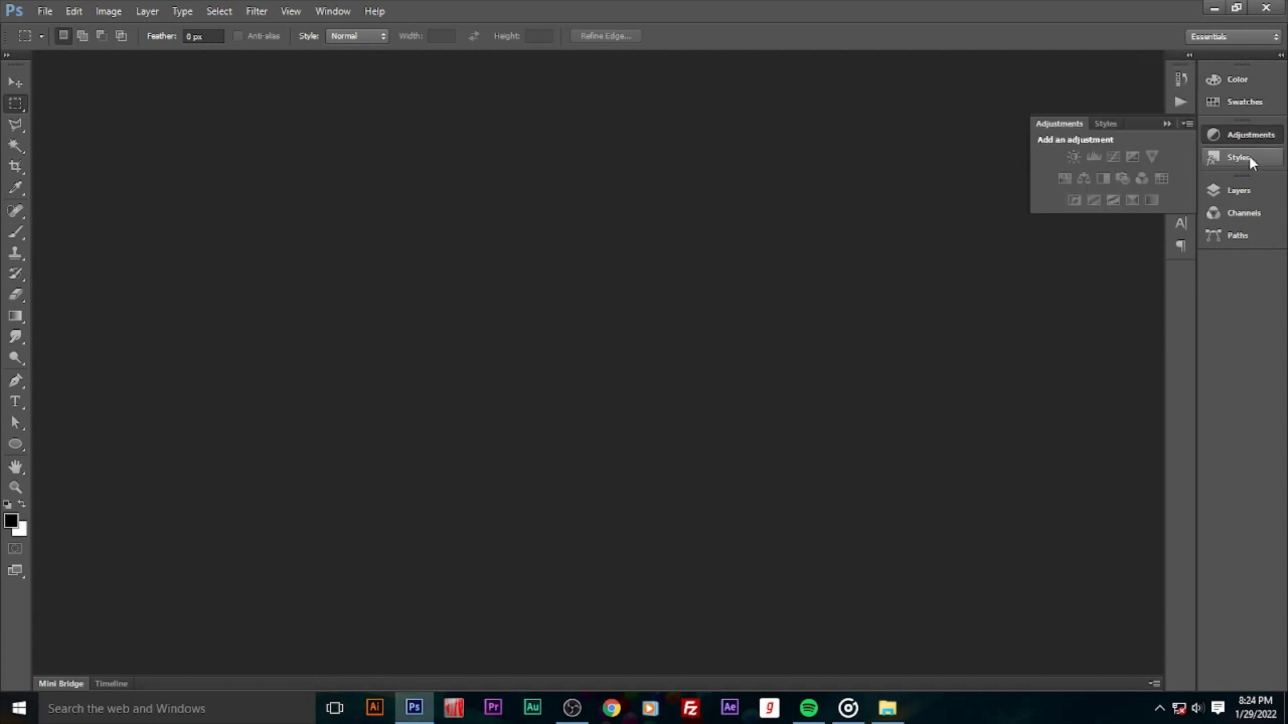
{"action": "left_click", "coordinate": [1255, 193]}
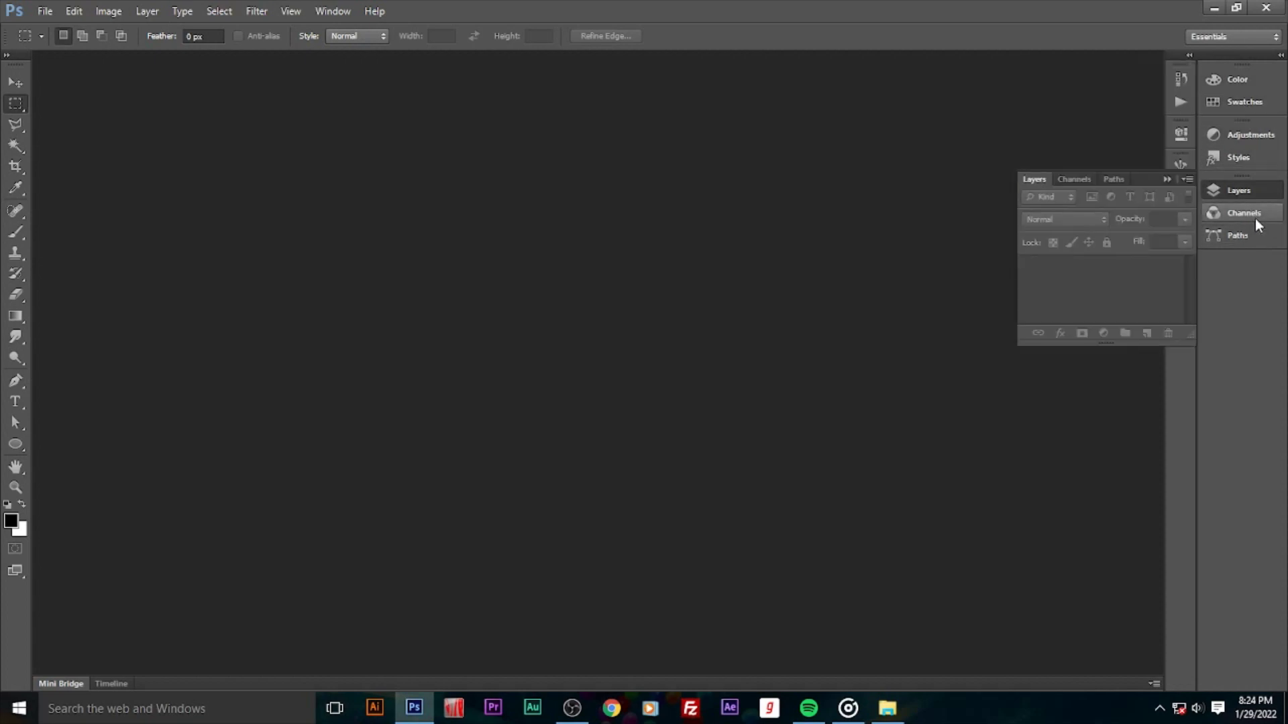
{"action": "left_click", "coordinate": [1254, 216]}
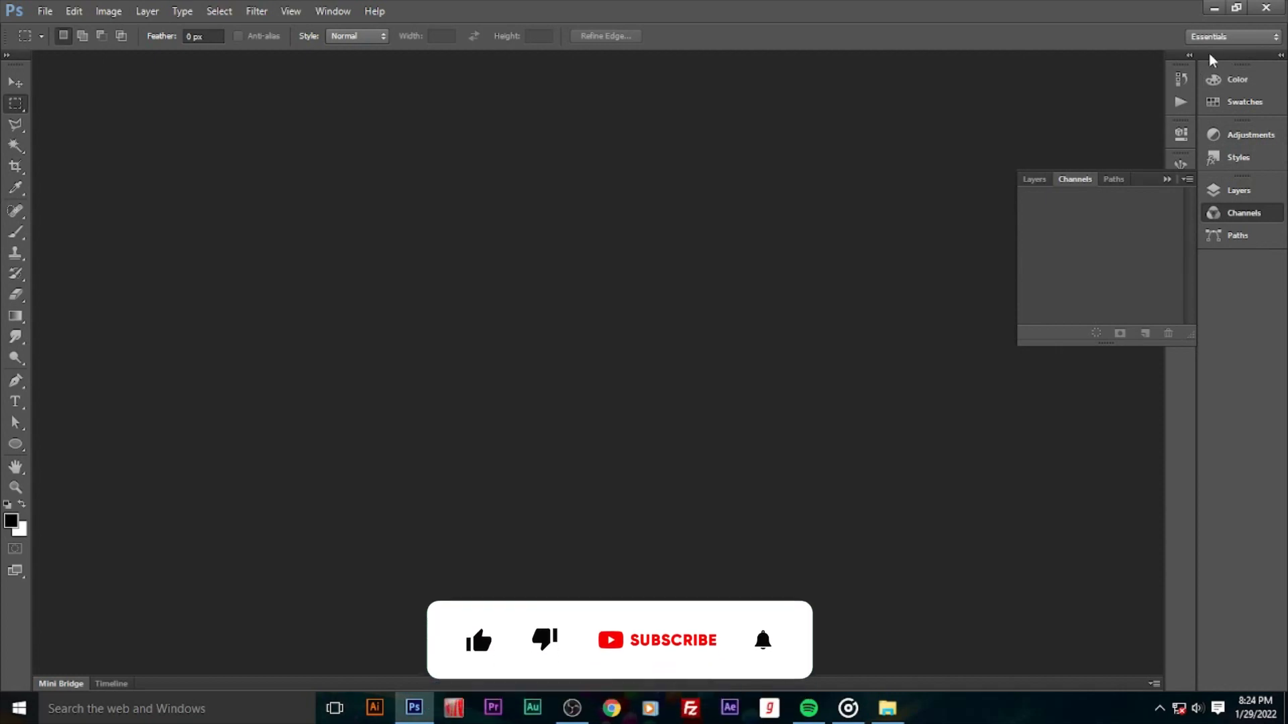
Step: Expand the dock, float the panel group and close it
{"action": "left_click", "coordinate": [1280, 56]}
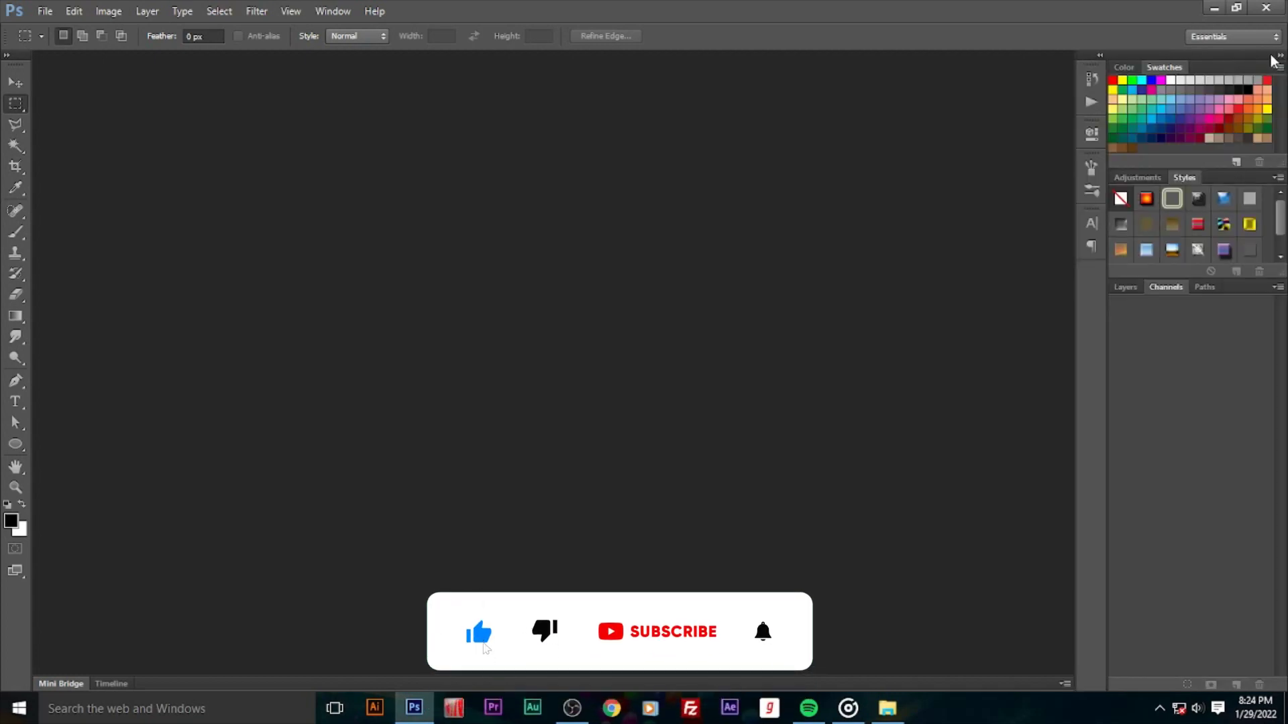
{"action": "left_click_drag", "start_coordinate": [1281, 56], "coordinate": [1079, 121]}
{"action": "left_click", "coordinate": [1076, 112]}
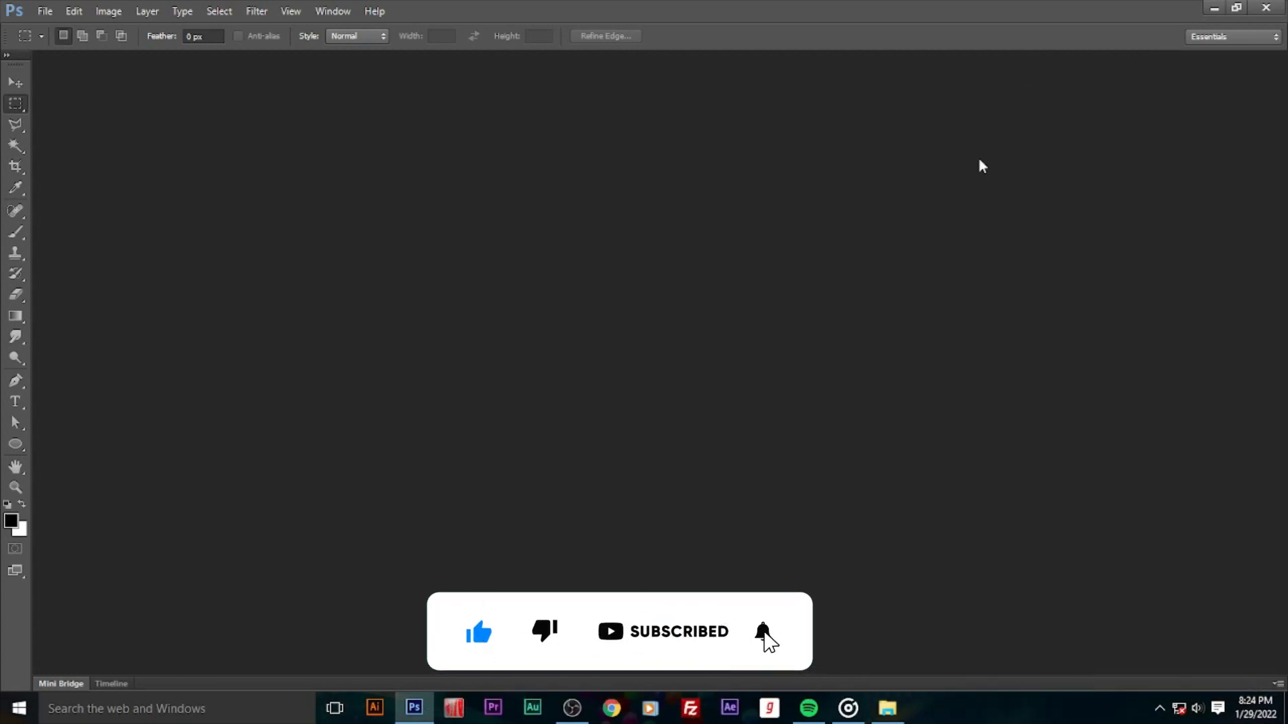
Step: Bring back the Layers panel group via Window > Layers and dock it on the right
{"action": "left_click", "coordinate": [328, 13]}
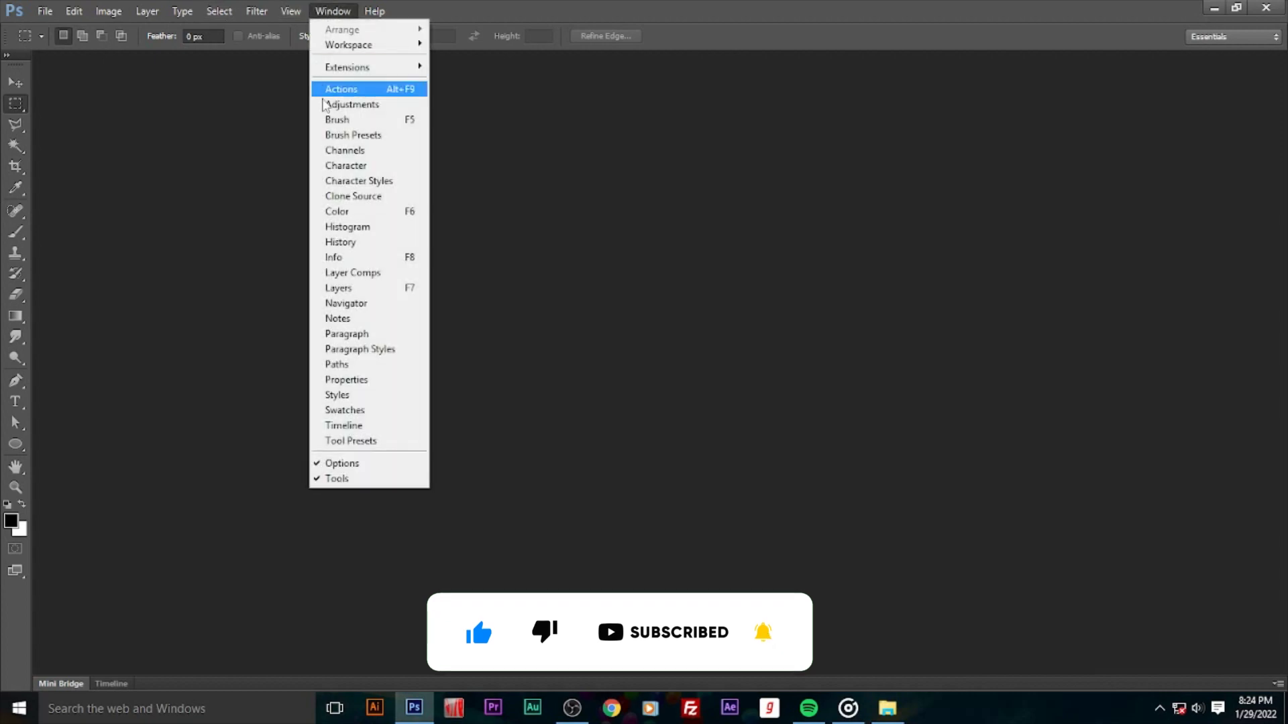
{"action": "left_click", "coordinate": [357, 293]}
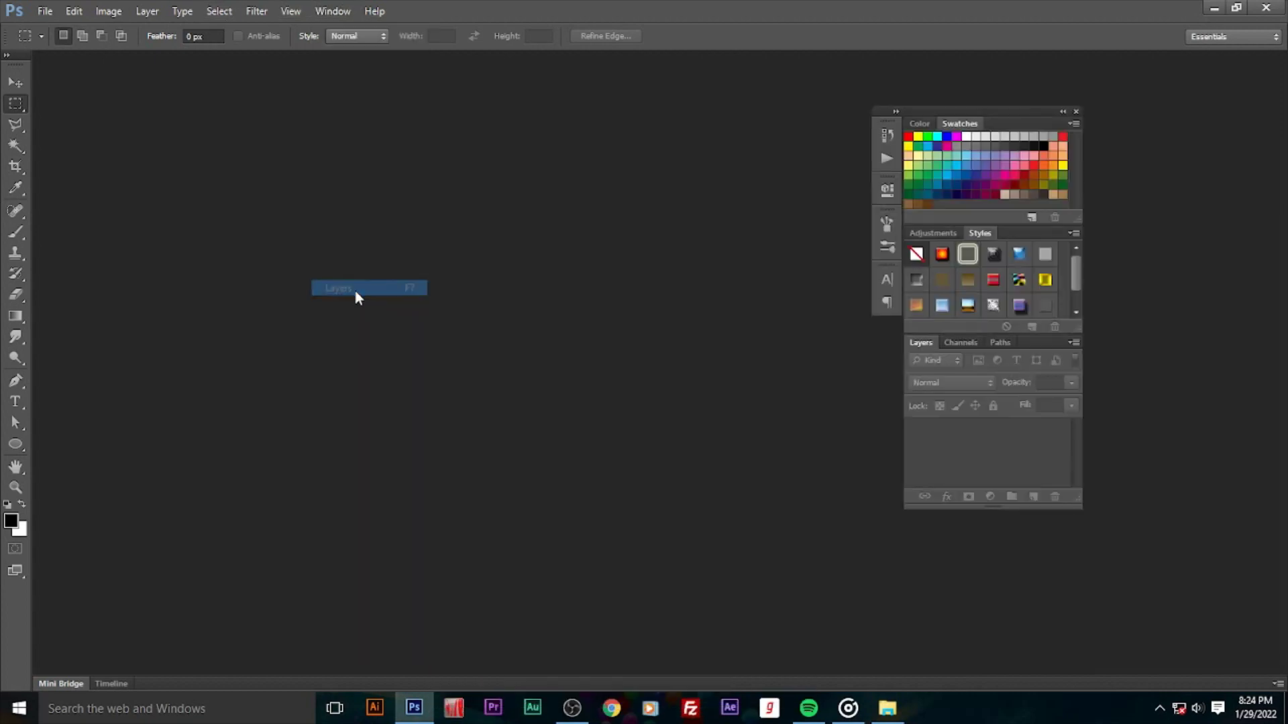
{"action": "left_click", "coordinate": [942, 232]}
{"action": "left_click_drag", "start_coordinate": [985, 115], "coordinate": [1231, 63]}
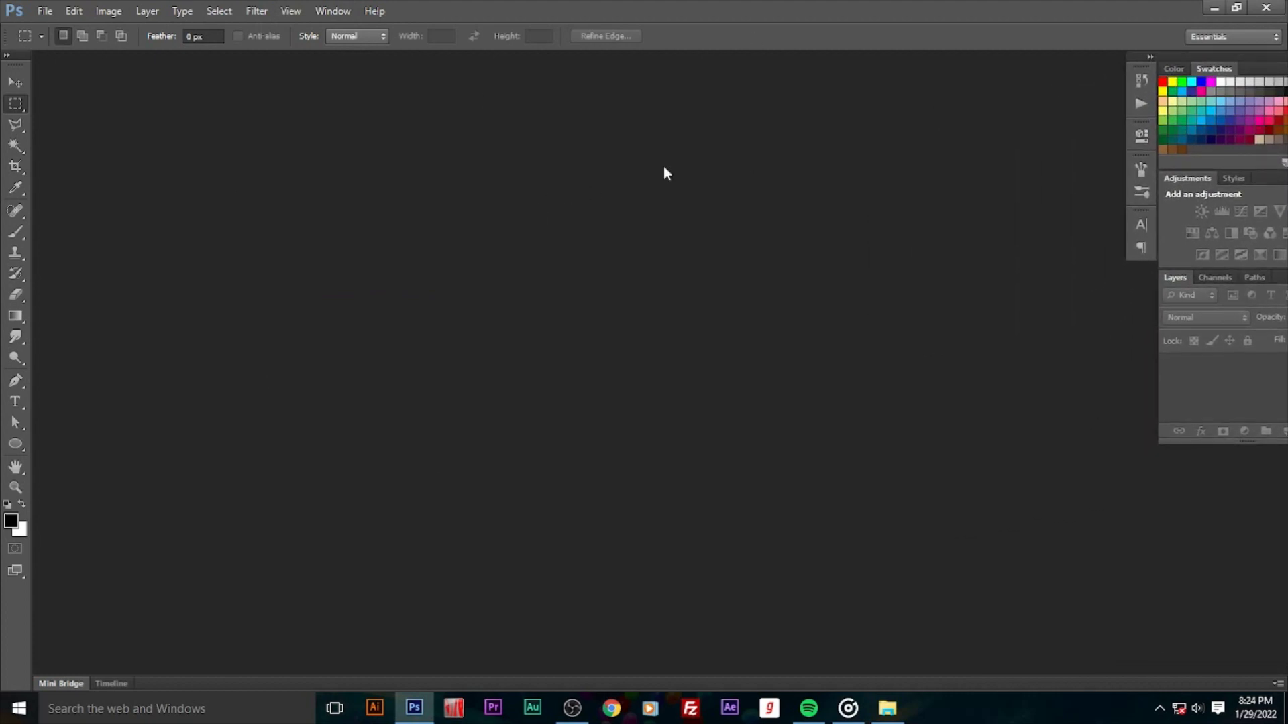
{"action": "left_click", "coordinate": [332, 11]}
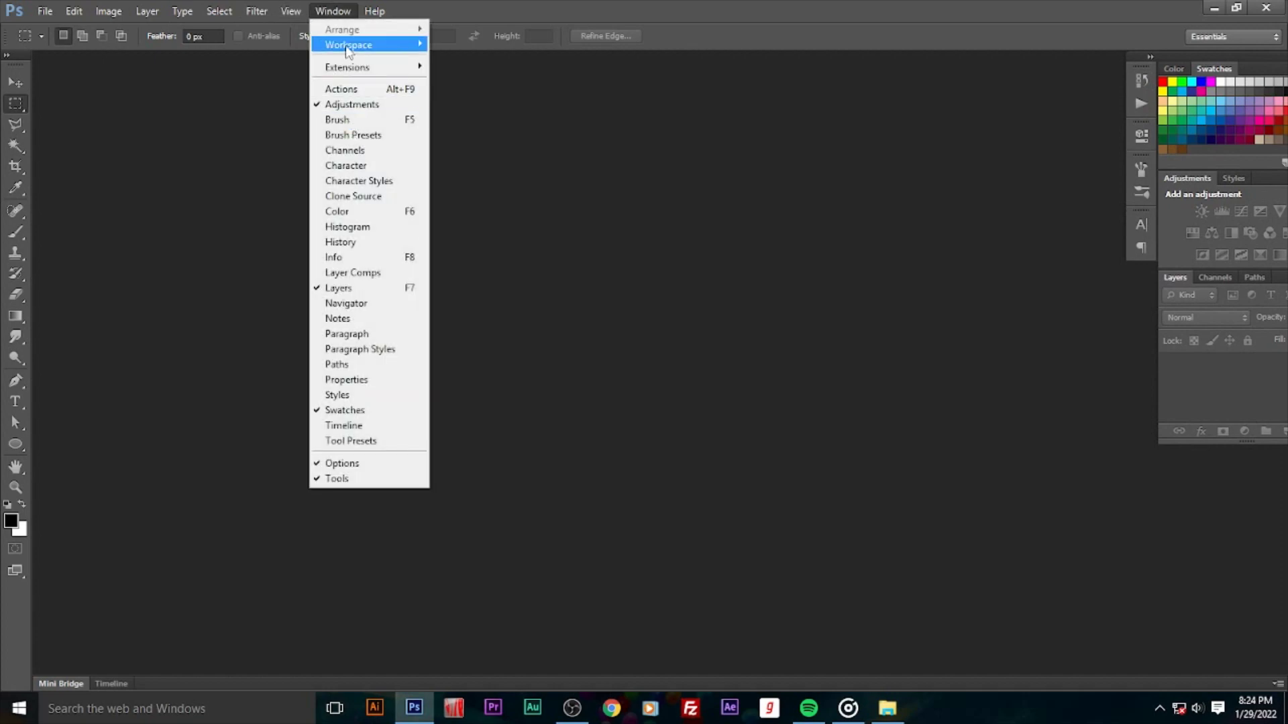
{"action": "mouse_move", "coordinate": [348, 44]}
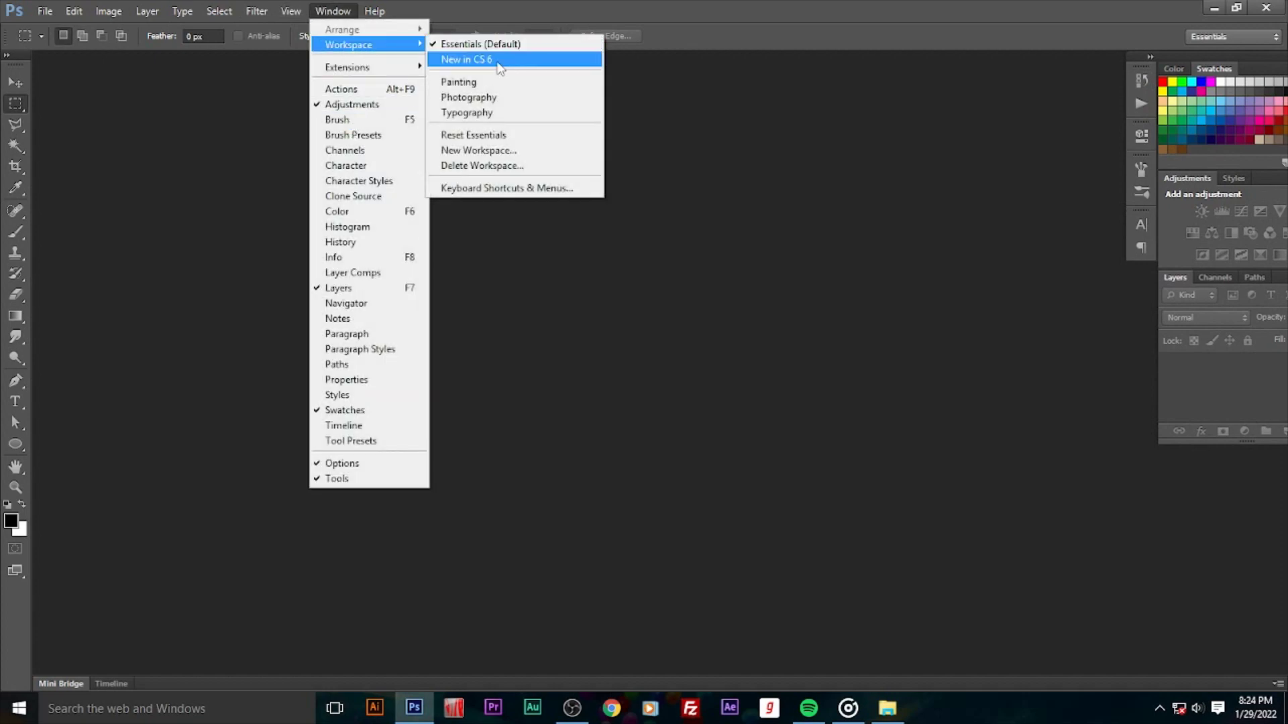
Step: Cycle through the Painting, Photography and Typography workspaces, ending on Essentials (Default)
{"action": "left_click", "coordinate": [459, 83]}
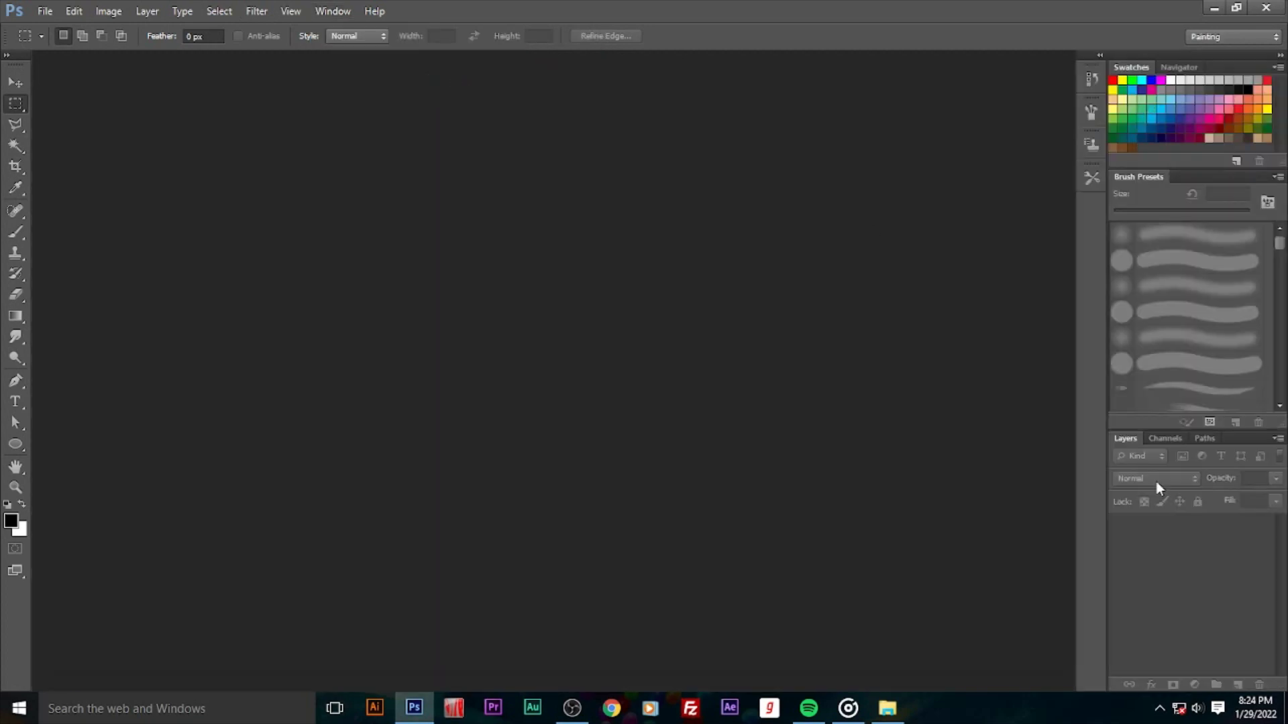
{"action": "left_click", "coordinate": [333, 11]}
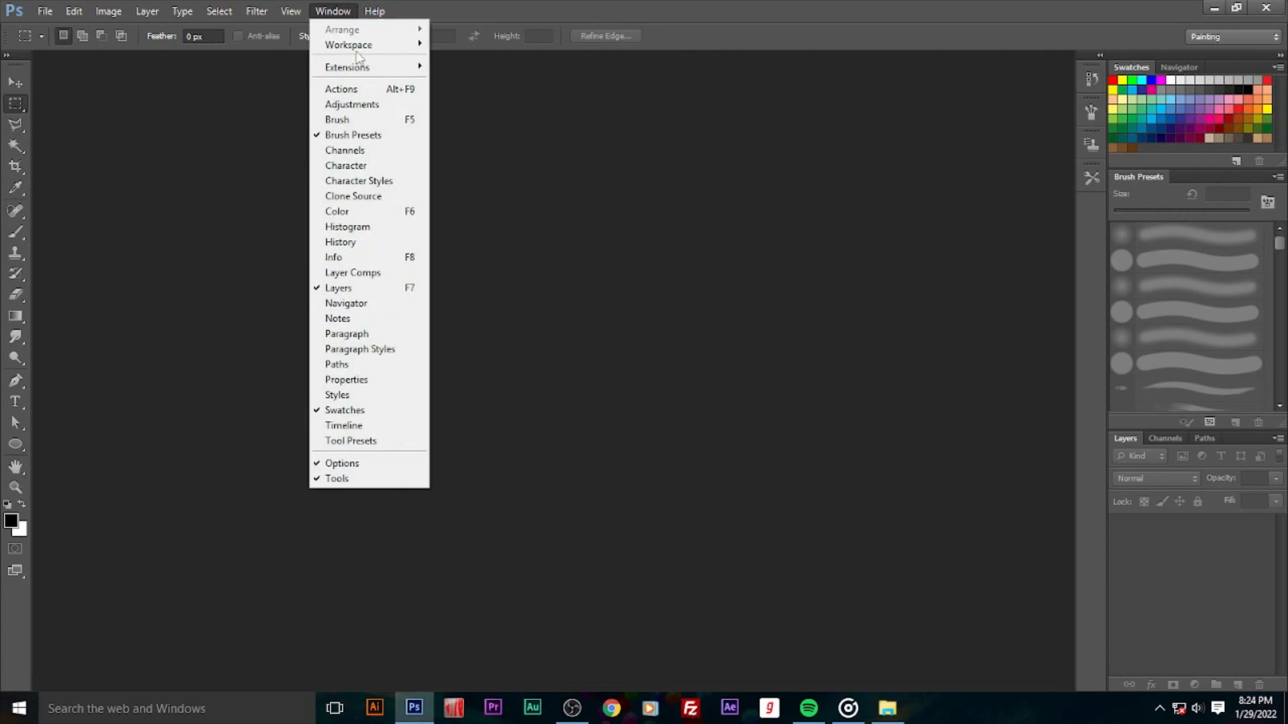
{"action": "left_click", "coordinate": [350, 47]}
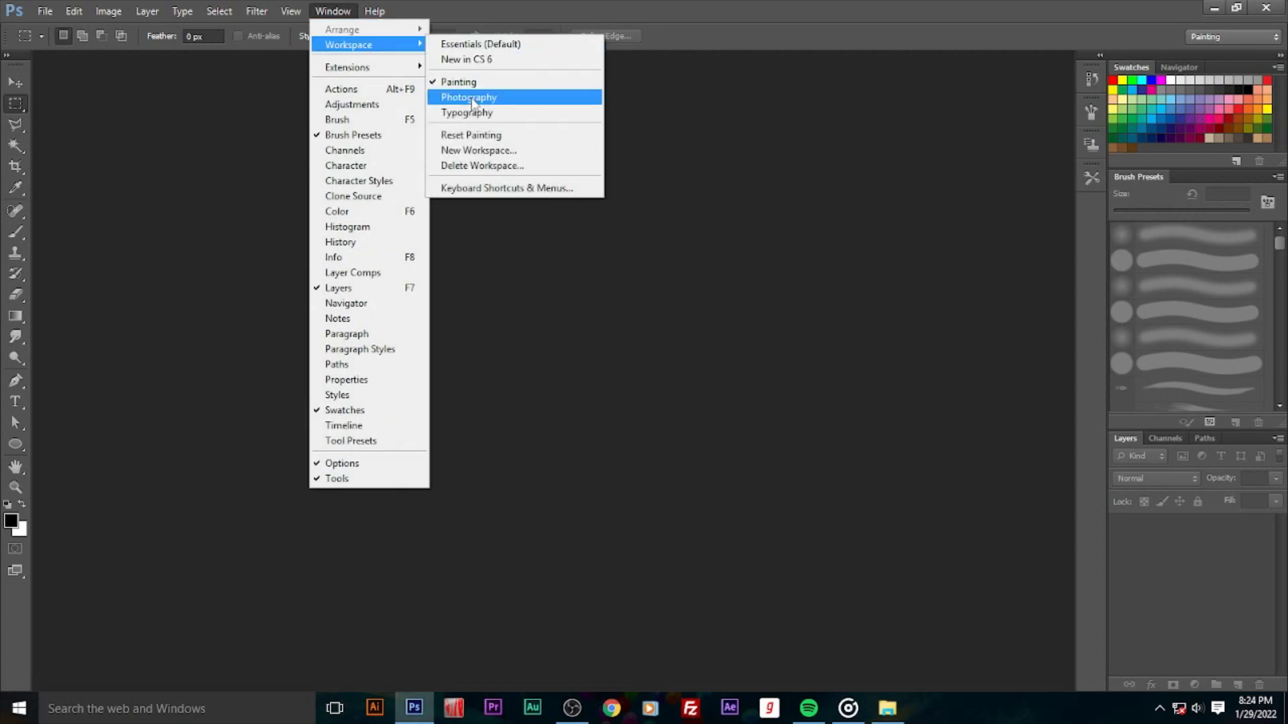
{"action": "left_click", "coordinate": [469, 98]}
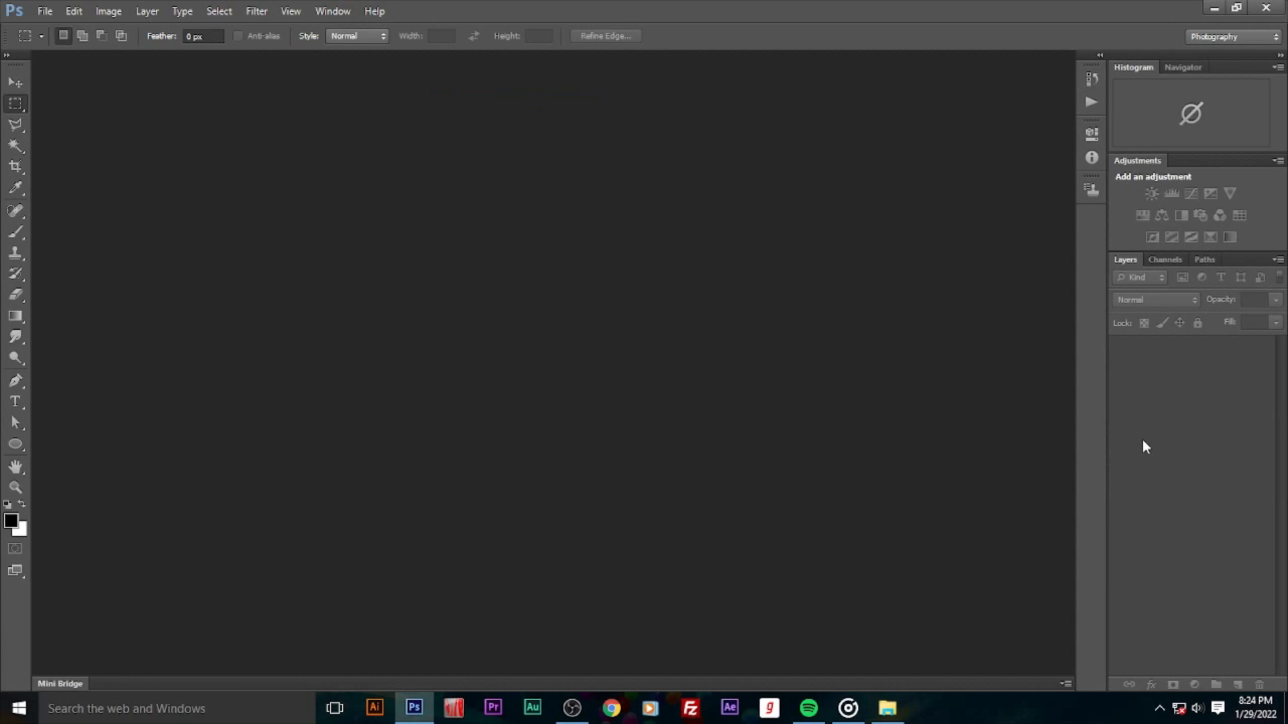
{"action": "left_click", "coordinate": [333, 11]}
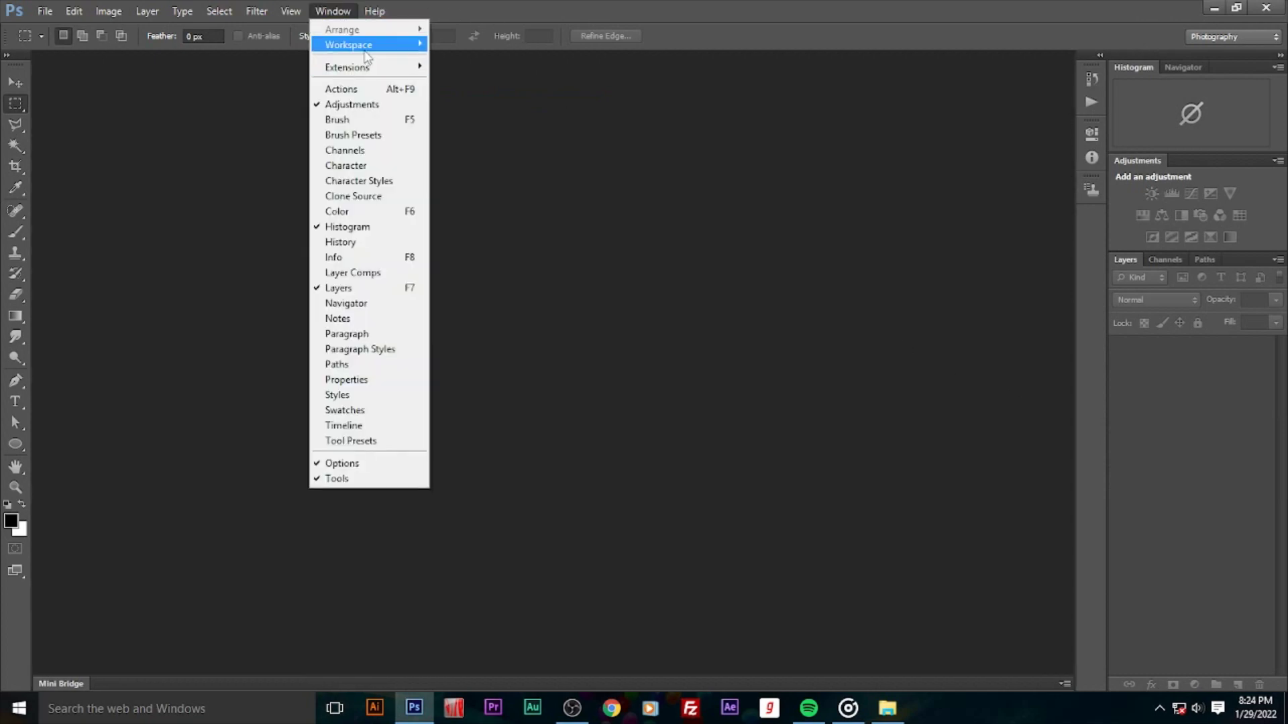
{"action": "mouse_move", "coordinate": [348, 44]}
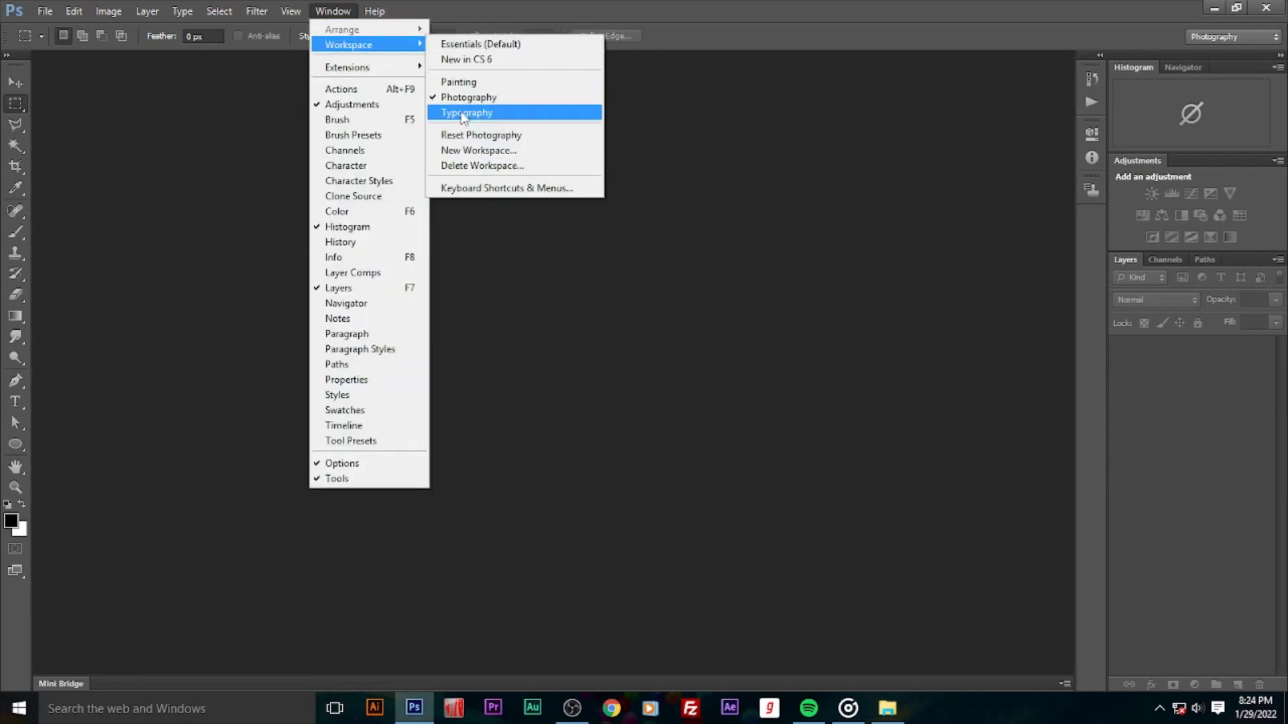
{"action": "left_click", "coordinate": [463, 113]}
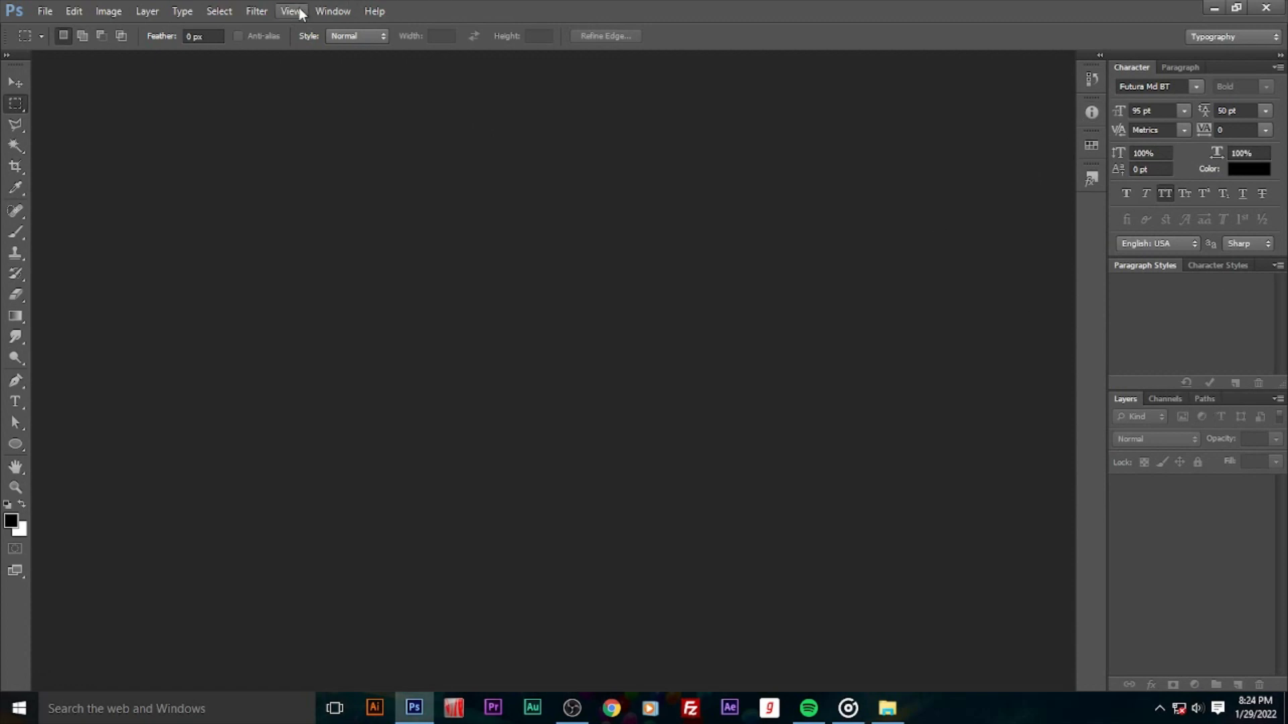
{"action": "left_click", "coordinate": [333, 10]}
{"action": "left_click", "coordinate": [509, 44]}
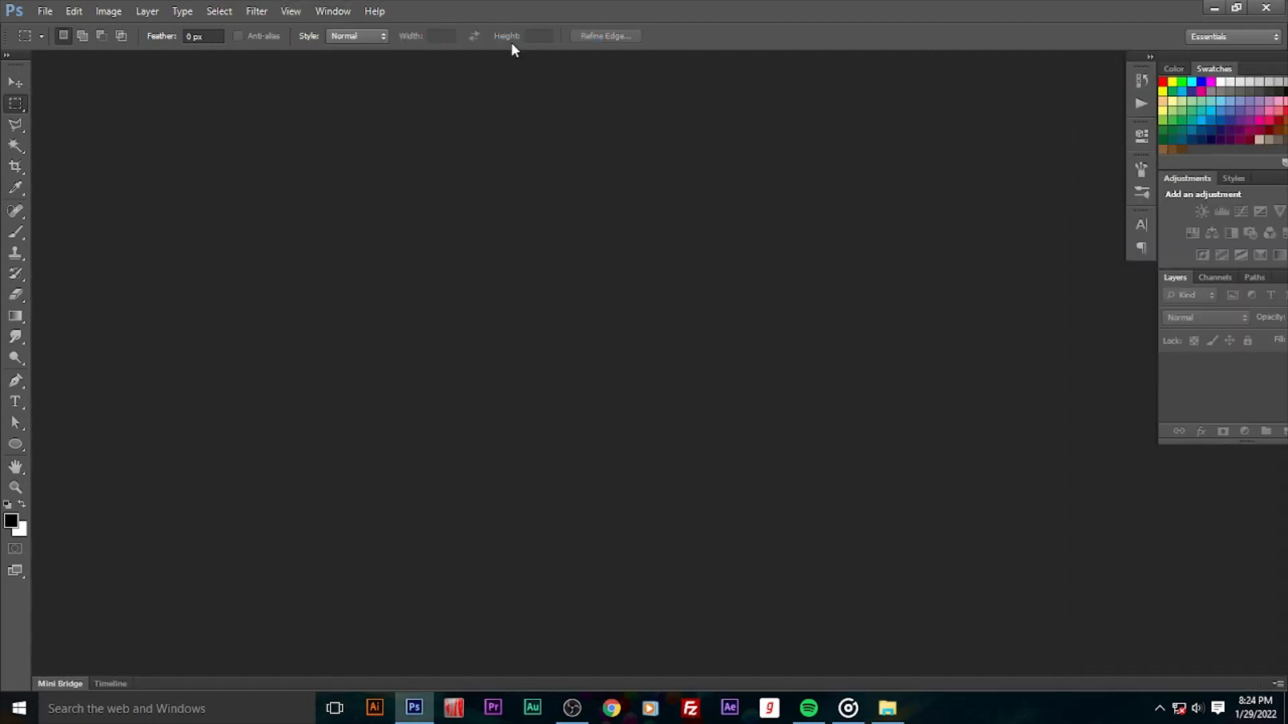
Step: Separate the Layers panel, close the Swatches and Adjustments group, and dock Layers on the right
{"action": "left_click_drag", "start_coordinate": [1254, 58], "coordinate": [1271, 60]}
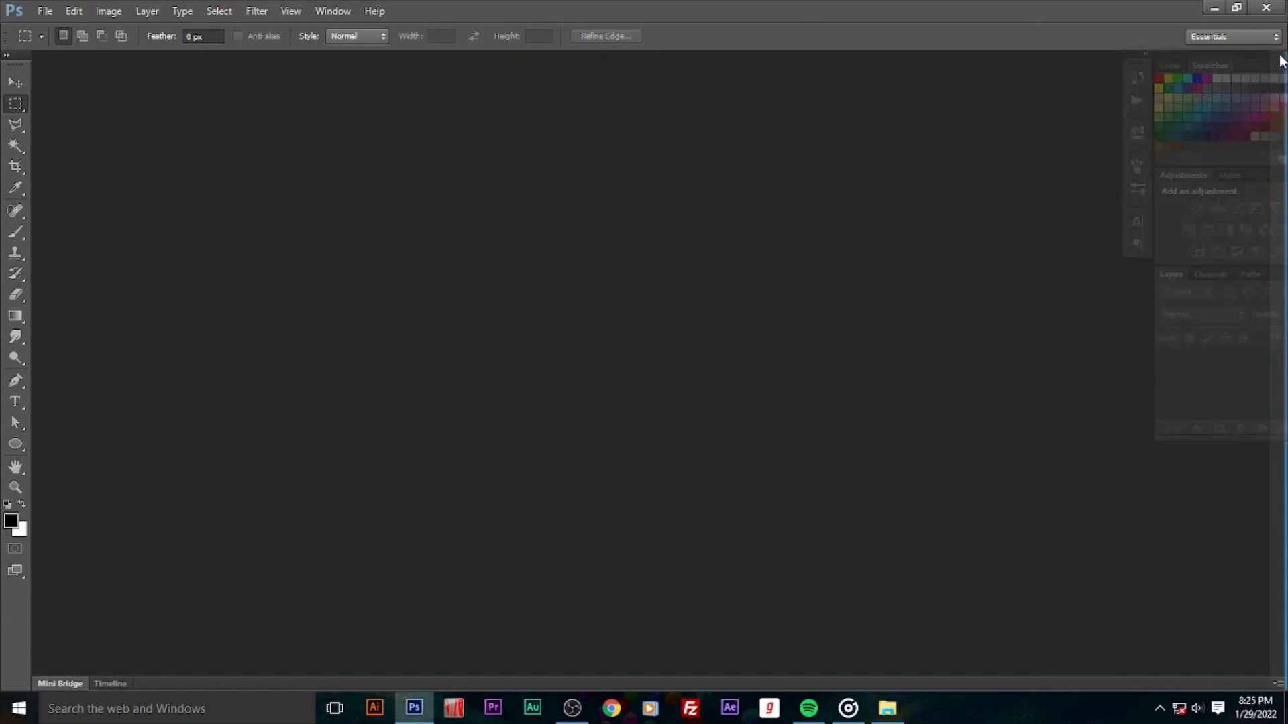
{"action": "left_click_drag", "start_coordinate": [1273, 65], "coordinate": [1283, 67]}
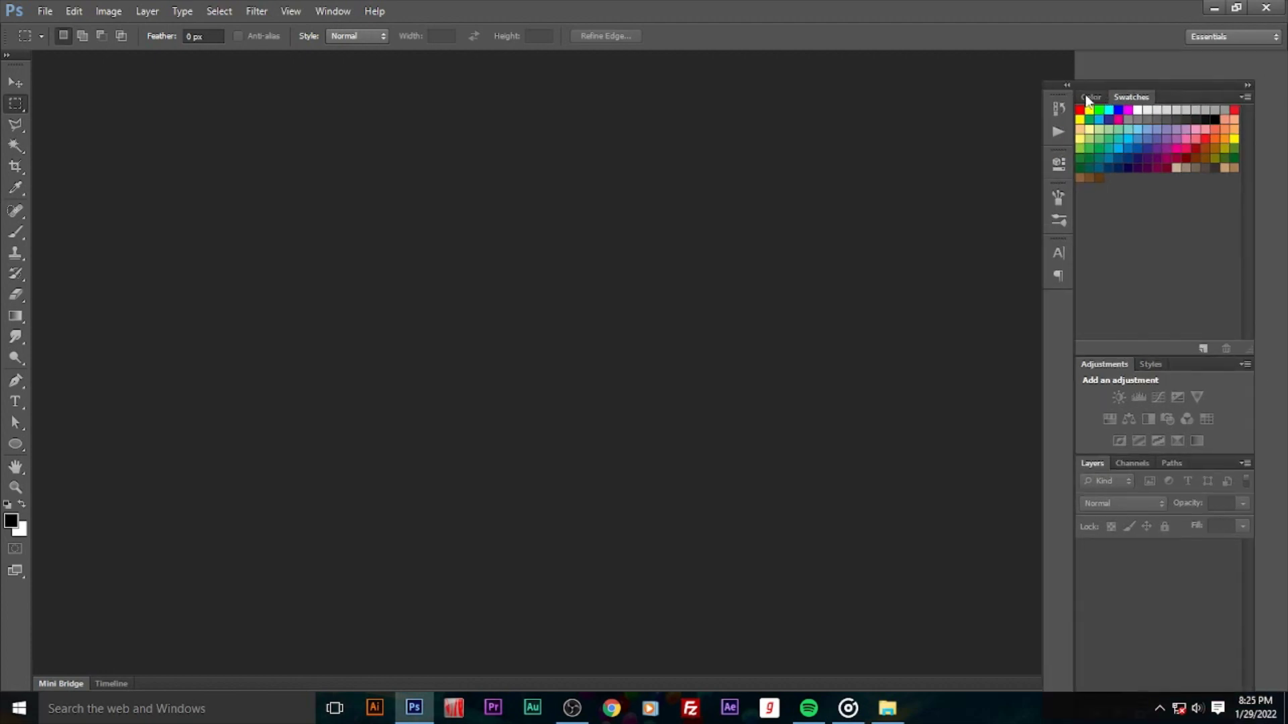
{"action": "left_click_drag", "start_coordinate": [1142, 57], "coordinate": [960, 69]}
{"action": "mouse_move", "coordinate": [946, 293]}
{"action": "left_mouse_down"}
{"action": "mouse_move", "coordinate": [697, 287]}
{"action": "mouse_move", "coordinate": [1275, 62]}
{"action": "mouse_move", "coordinate": [1260, 108]}
{"action": "left_mouse_up"}
{"action": "left_click", "coordinate": [1101, 66]}
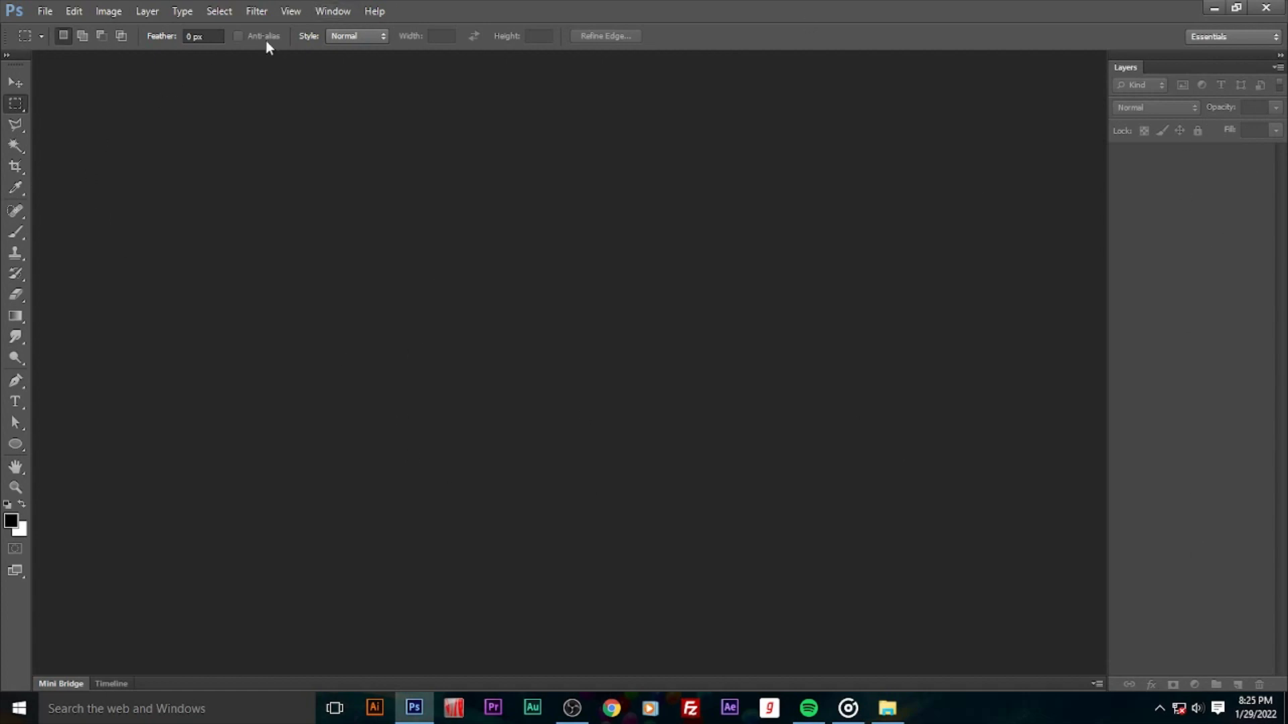
{"action": "left_click", "coordinate": [333, 11]}
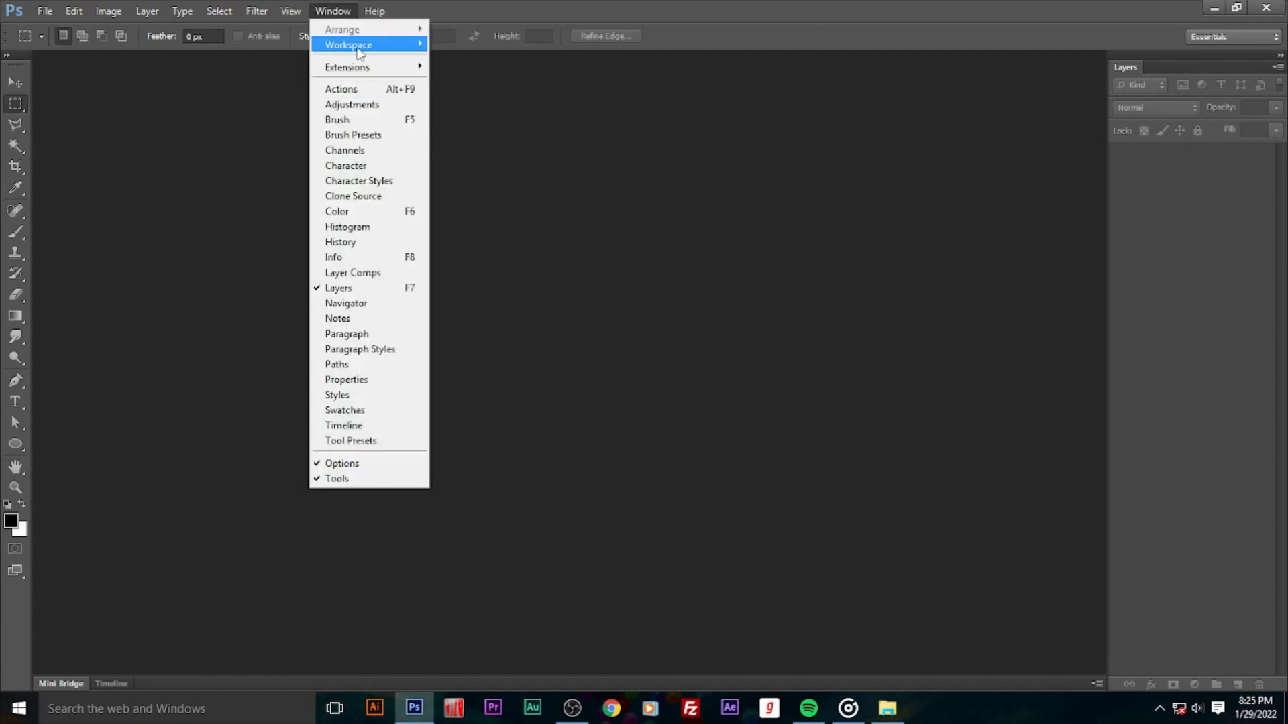
{"action": "mouse_move", "coordinate": [348, 44]}
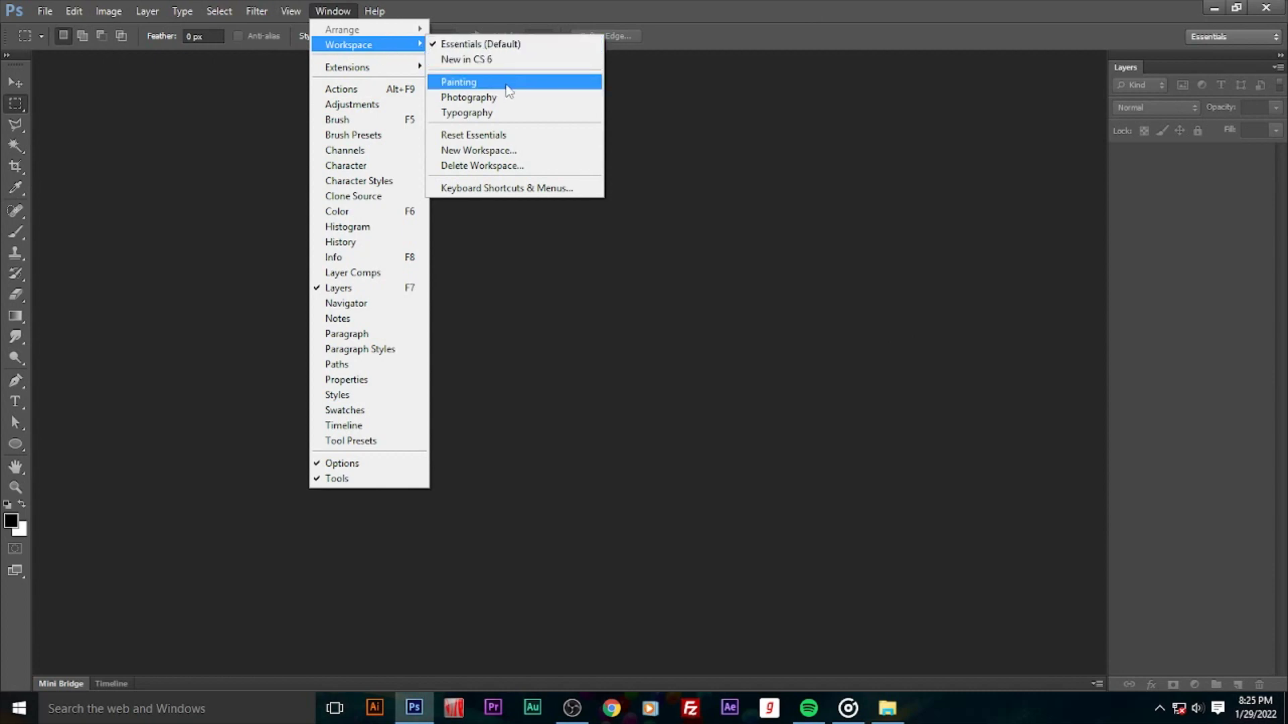
Step: Save the current layout as a new workspace named 'my workspace'
{"action": "left_click", "coordinate": [485, 151]}
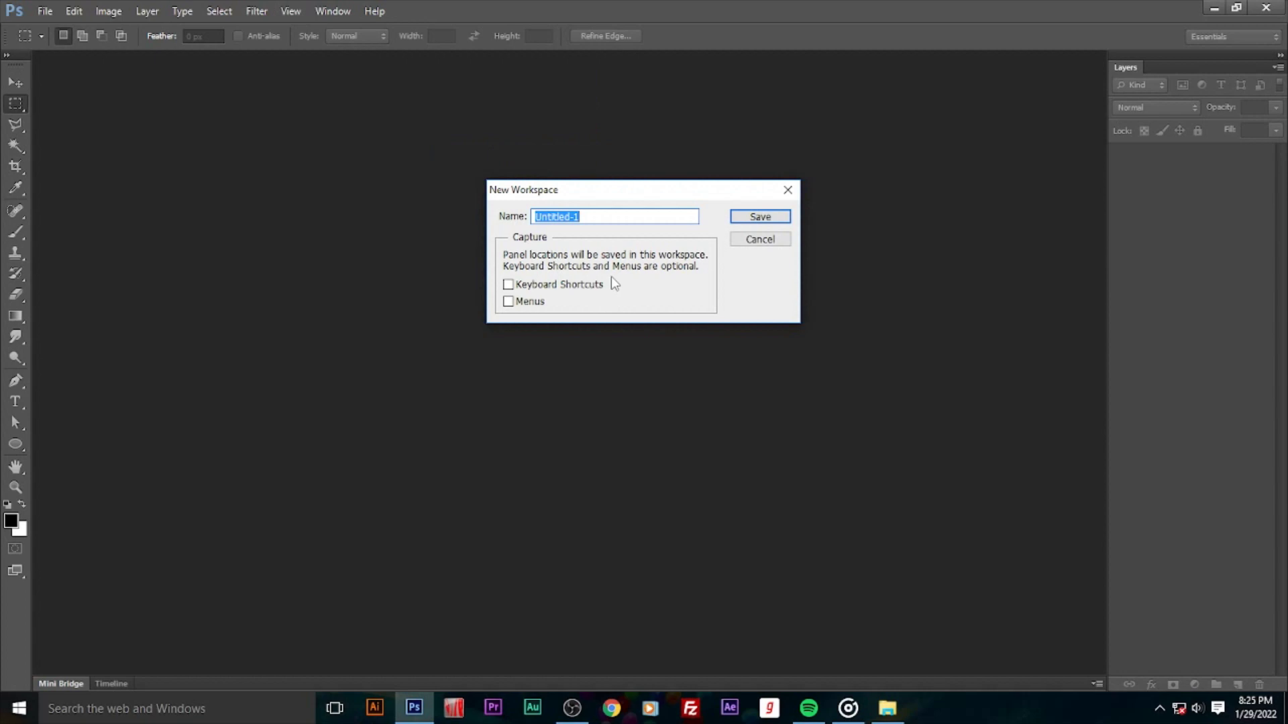
{"action": "type", "text": "my works"}
{"action": "type", "text": "pace"}
{"action": "left_click", "coordinate": [749, 216]}
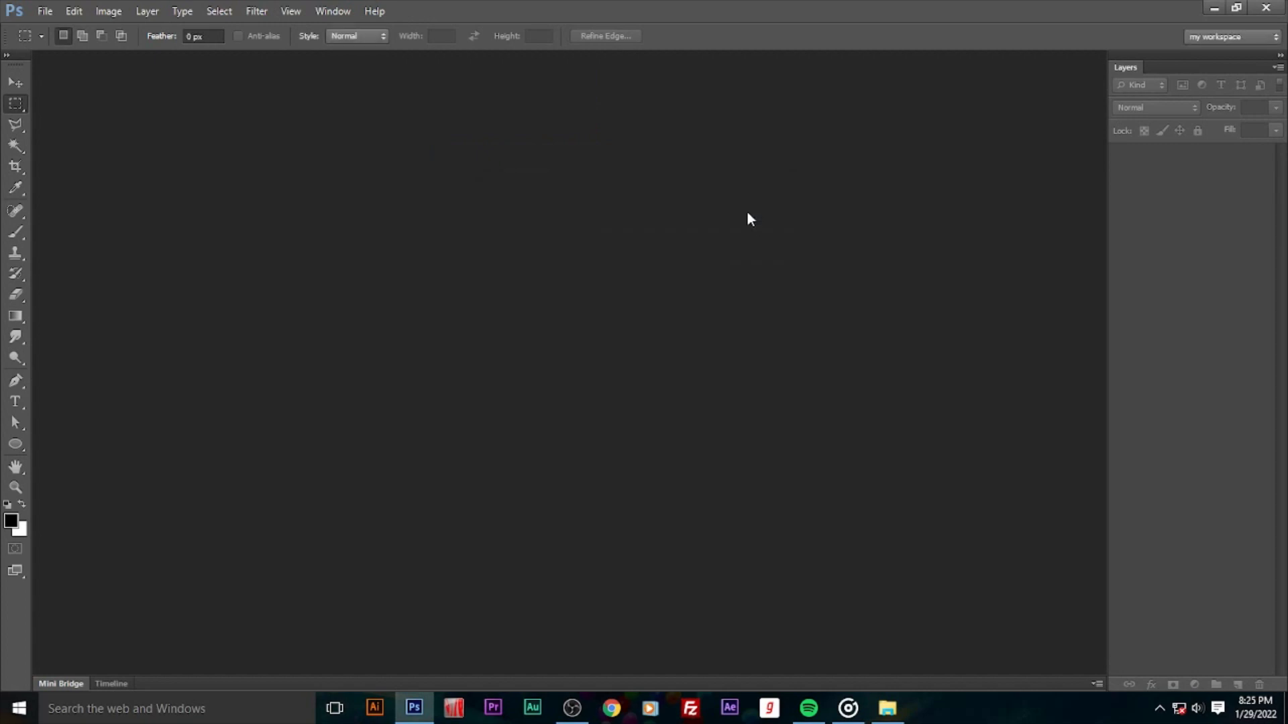
Step: Test the preset by switching to Photography and back to my workspace
{"action": "left_click", "coordinate": [333, 10]}
{"action": "mouse_move", "coordinate": [348, 44]}
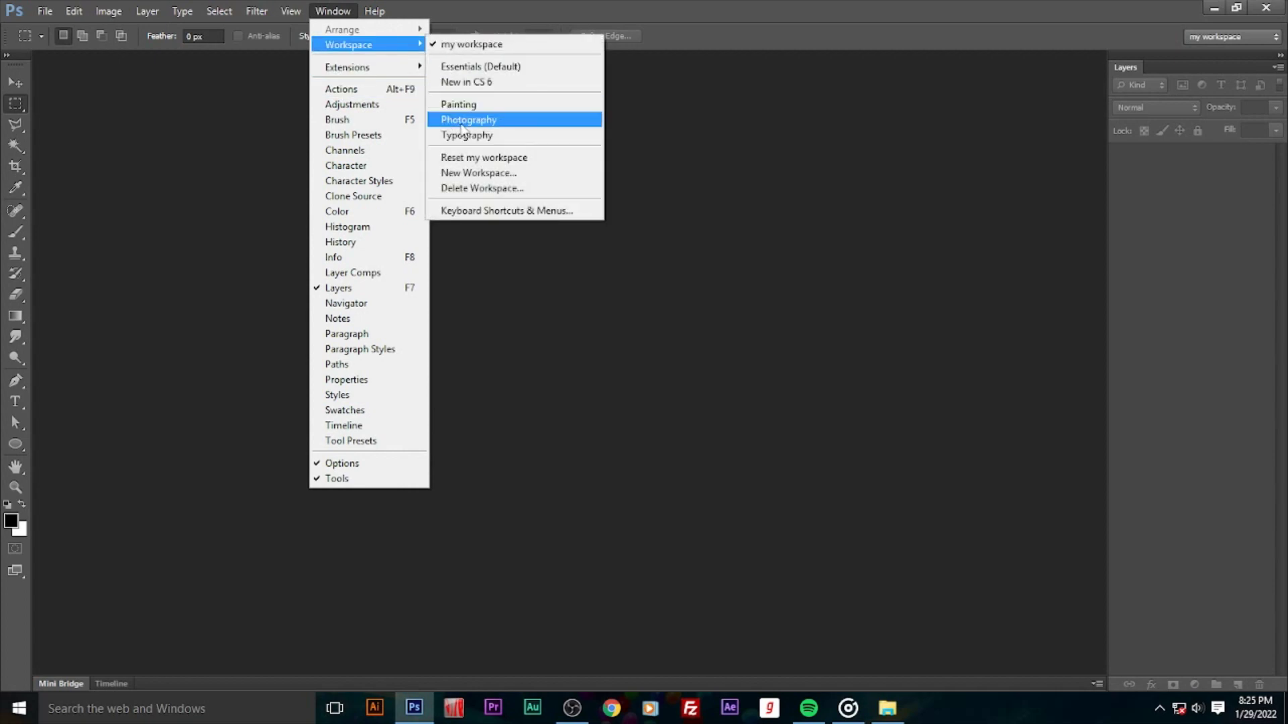
{"action": "left_click", "coordinate": [462, 120]}
{"action": "left_click", "coordinate": [335, 11]}
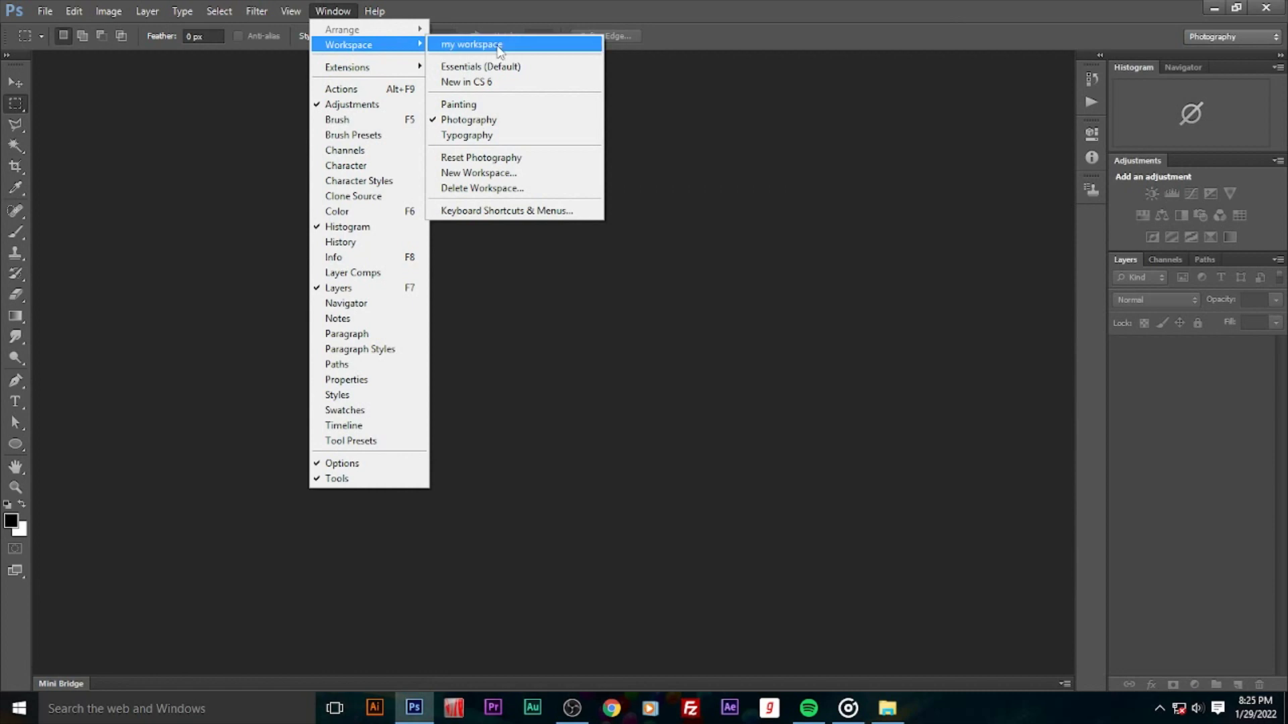
{"action": "left_click", "coordinate": [486, 44]}
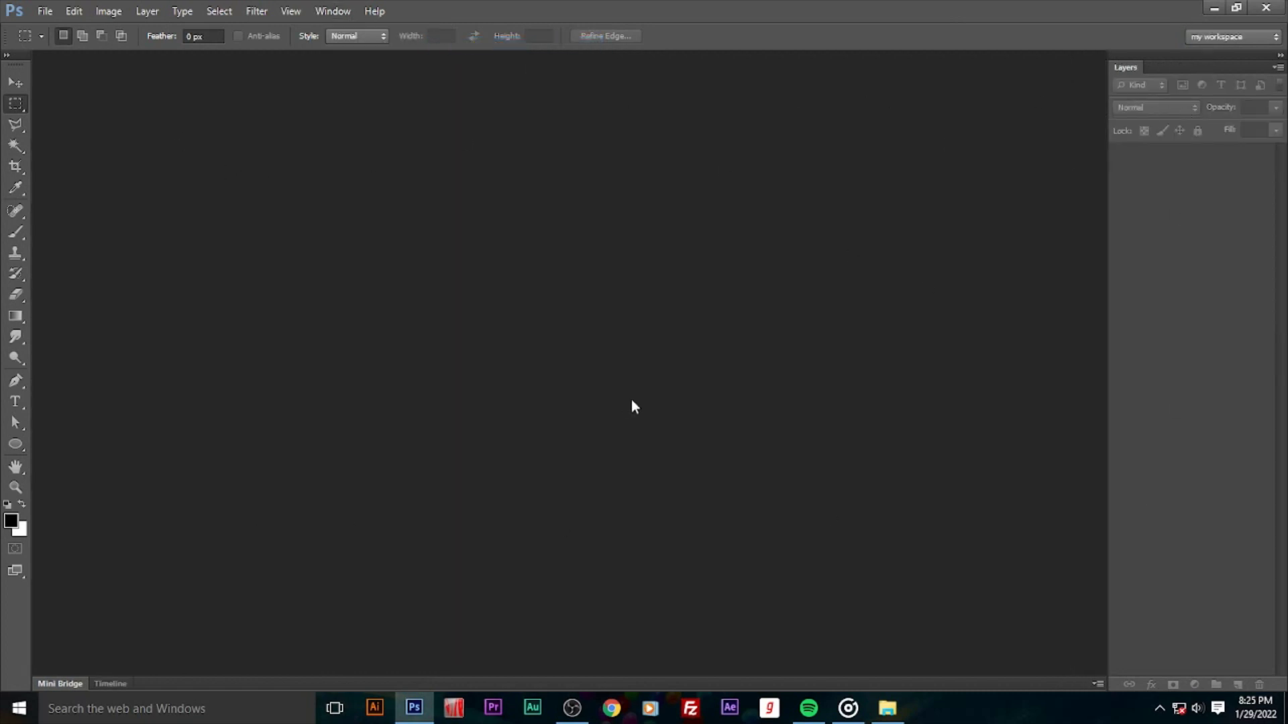
Step: Open amazing_animals (5).jpg from the Animals folder and select the Move tool
{"action": "left_click", "coordinate": [59, 42]}
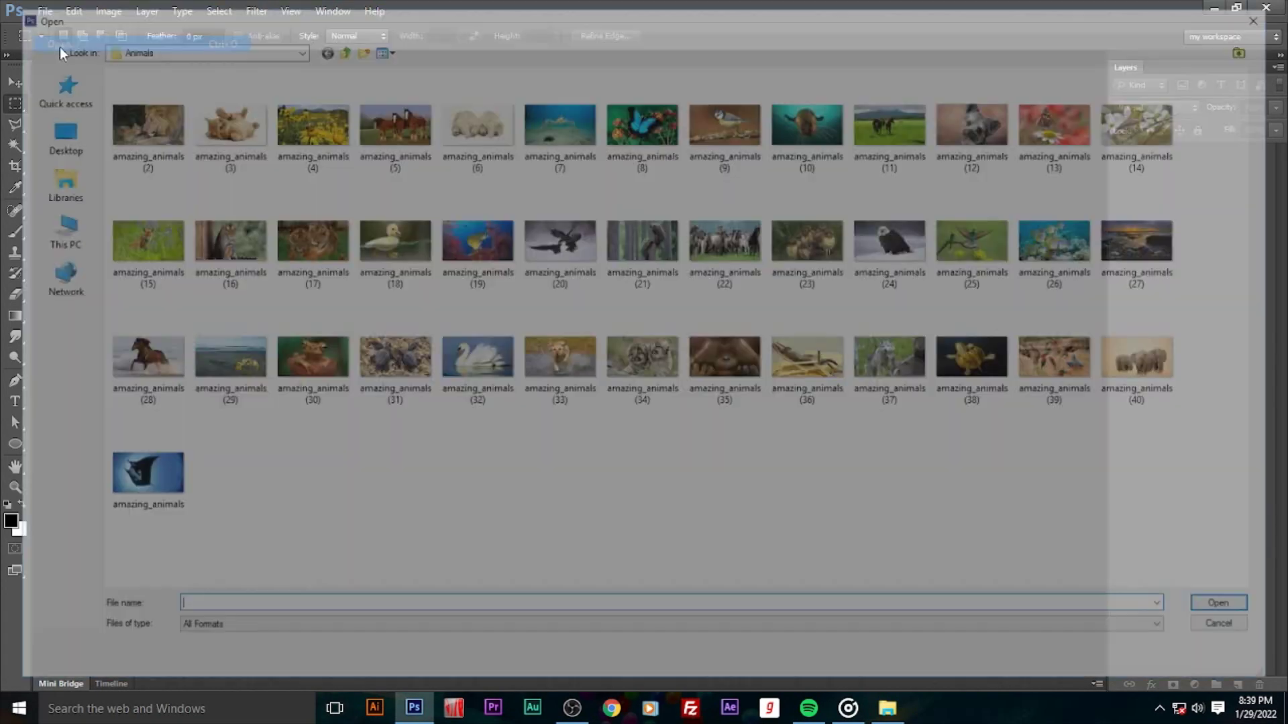
{"action": "left_click", "coordinate": [409, 136]}
{"action": "double_click", "coordinate": [408, 128]}
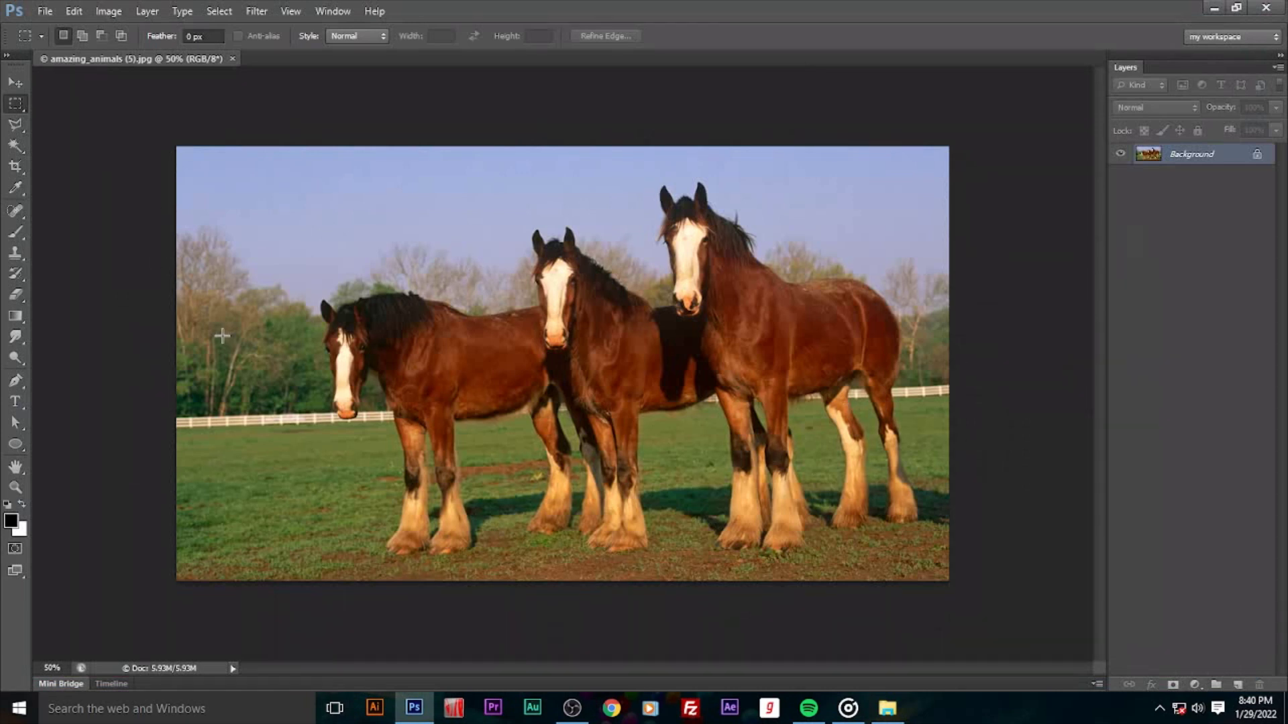
{"action": "left_click", "coordinate": [22, 86]}
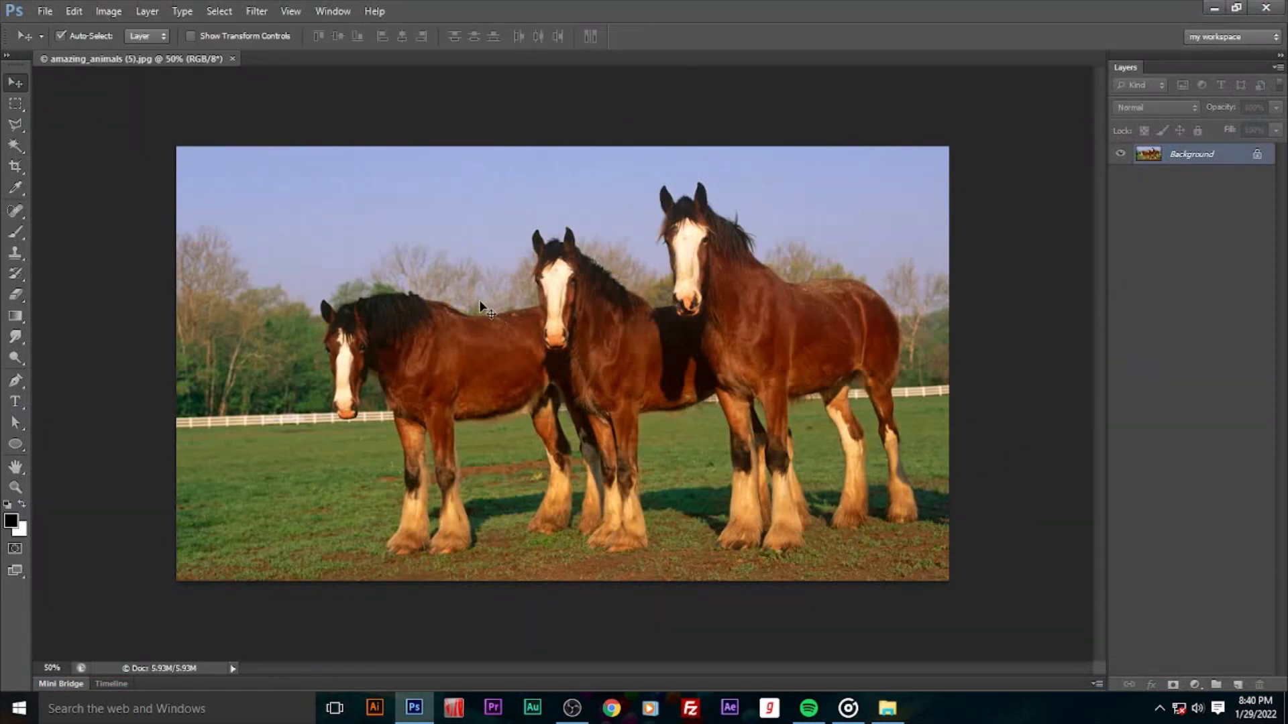
{"action": "left_click", "coordinate": [45, 10]}
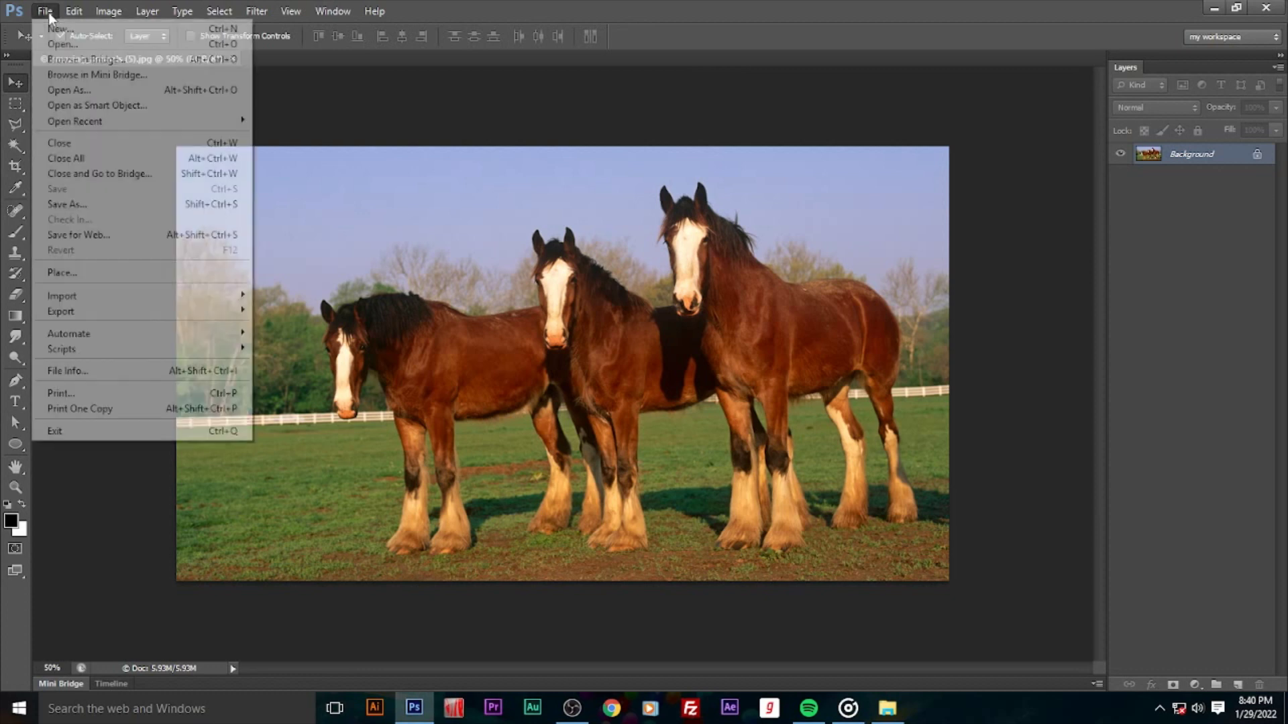
Step: Start a new document, trying the International Paper and Photo landscape 8 x 10 presets
{"action": "left_click", "coordinate": [48, 27]}
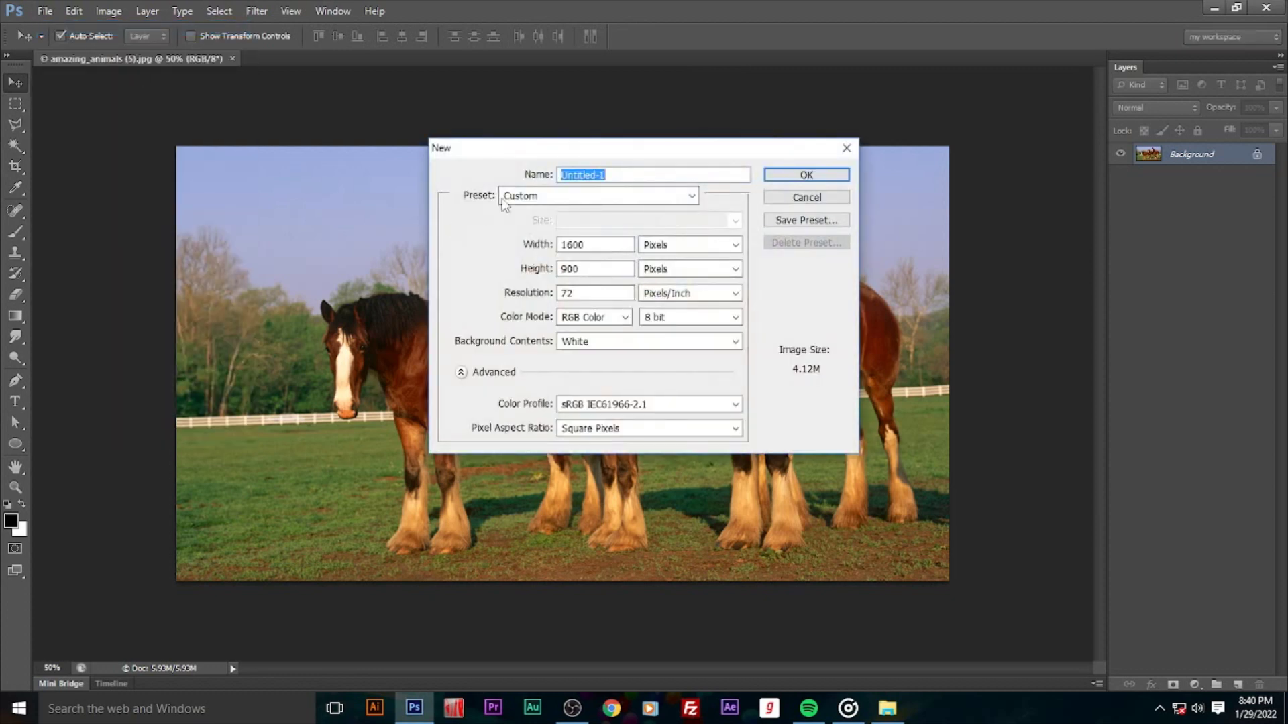
{"action": "left_click", "coordinate": [567, 196]}
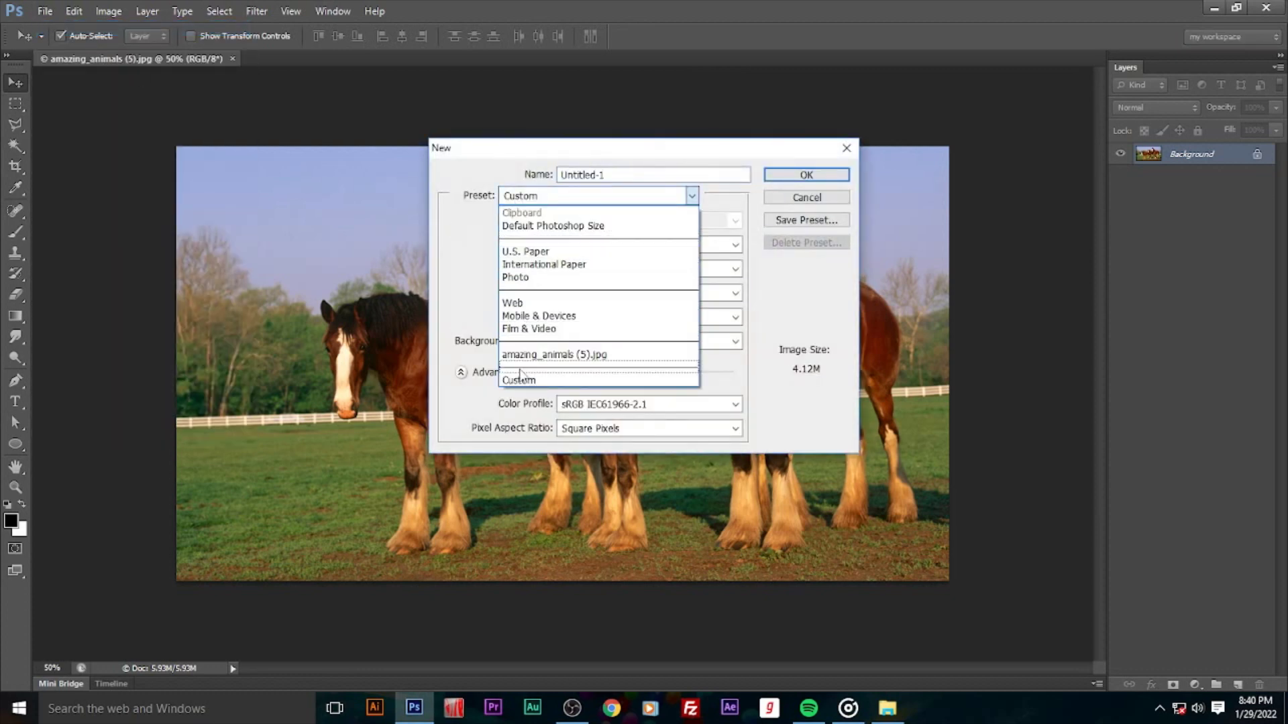
{"action": "left_click", "coordinate": [571, 265]}
{"action": "left_click", "coordinate": [664, 196]}
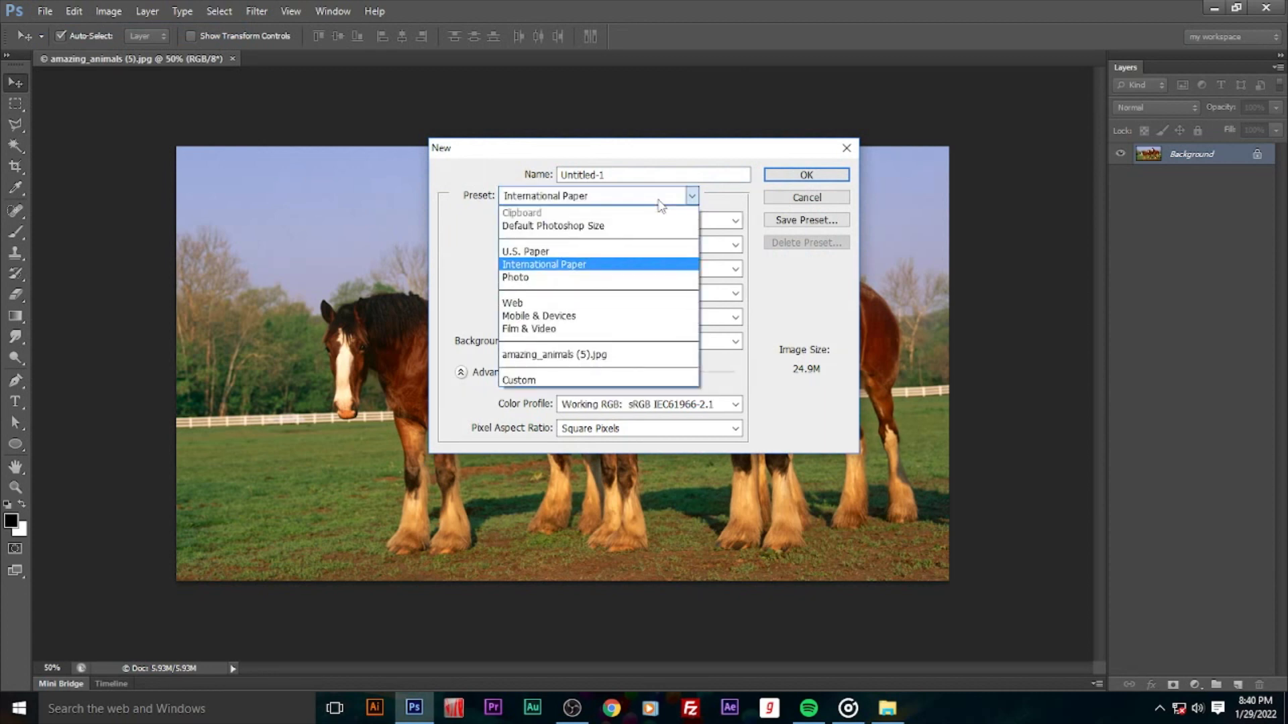
{"action": "left_click", "coordinate": [537, 277]}
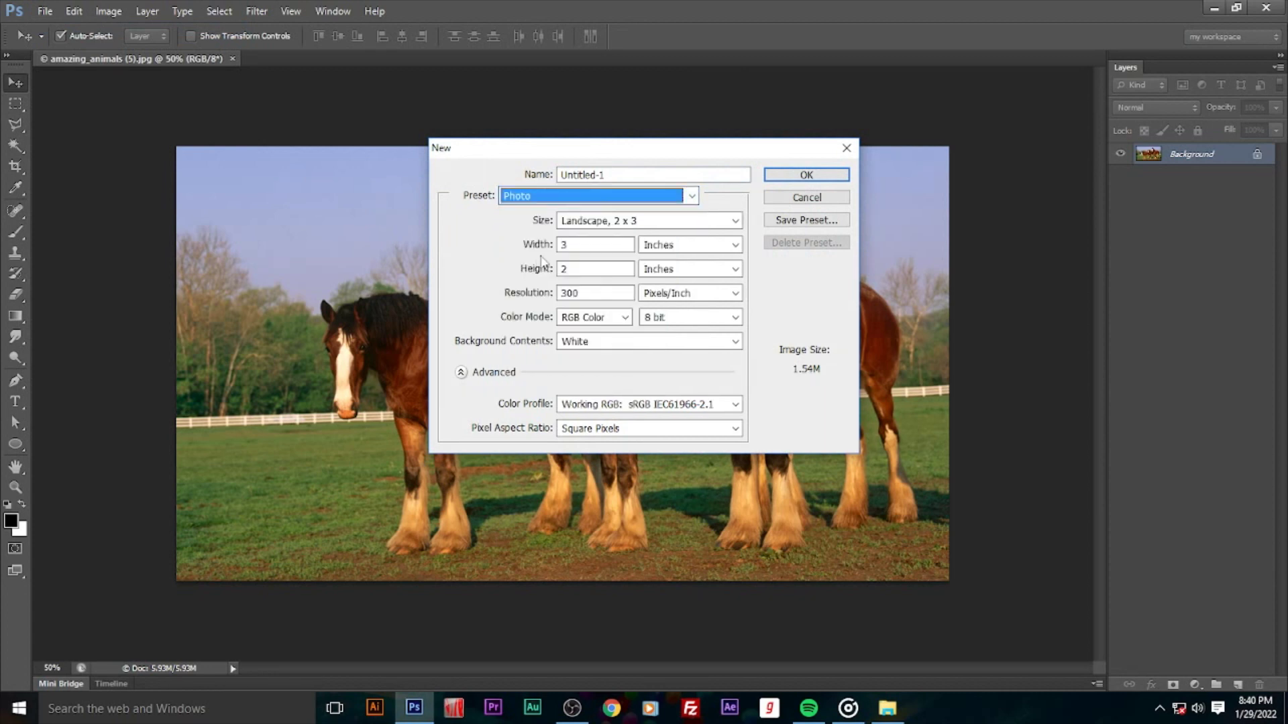
{"action": "left_click", "coordinate": [641, 224]}
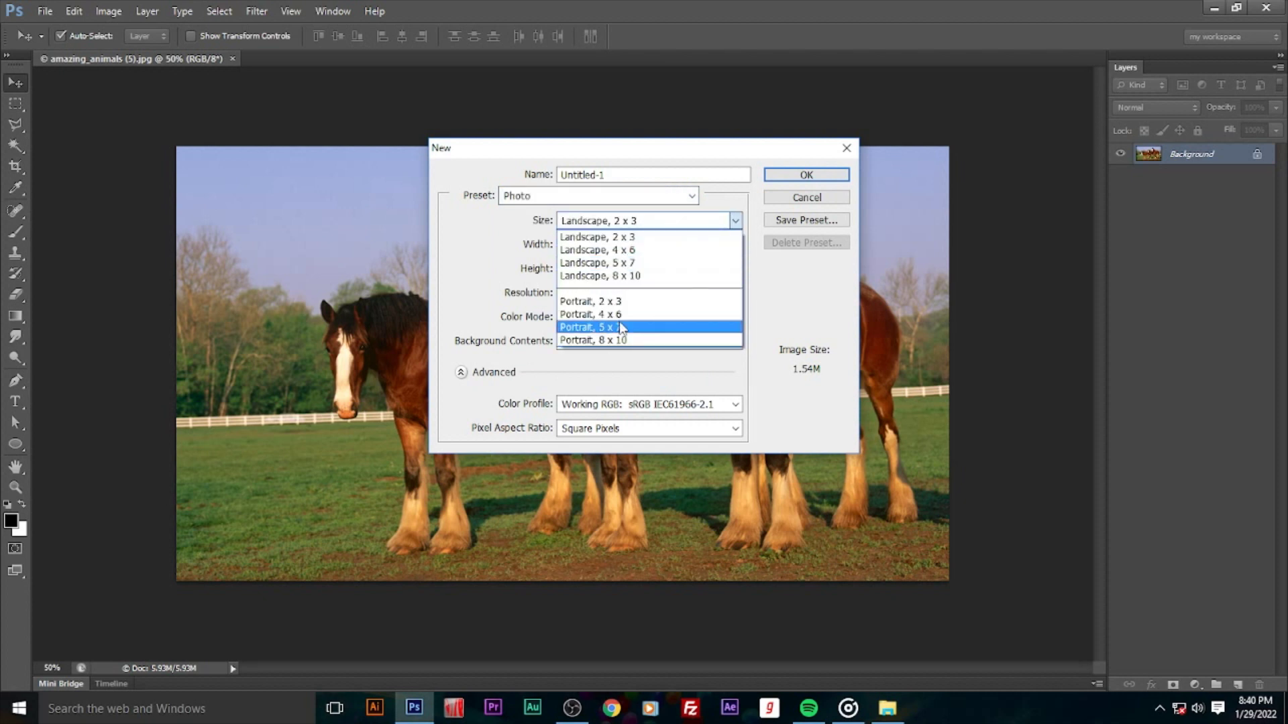
{"action": "left_click", "coordinate": [632, 276]}
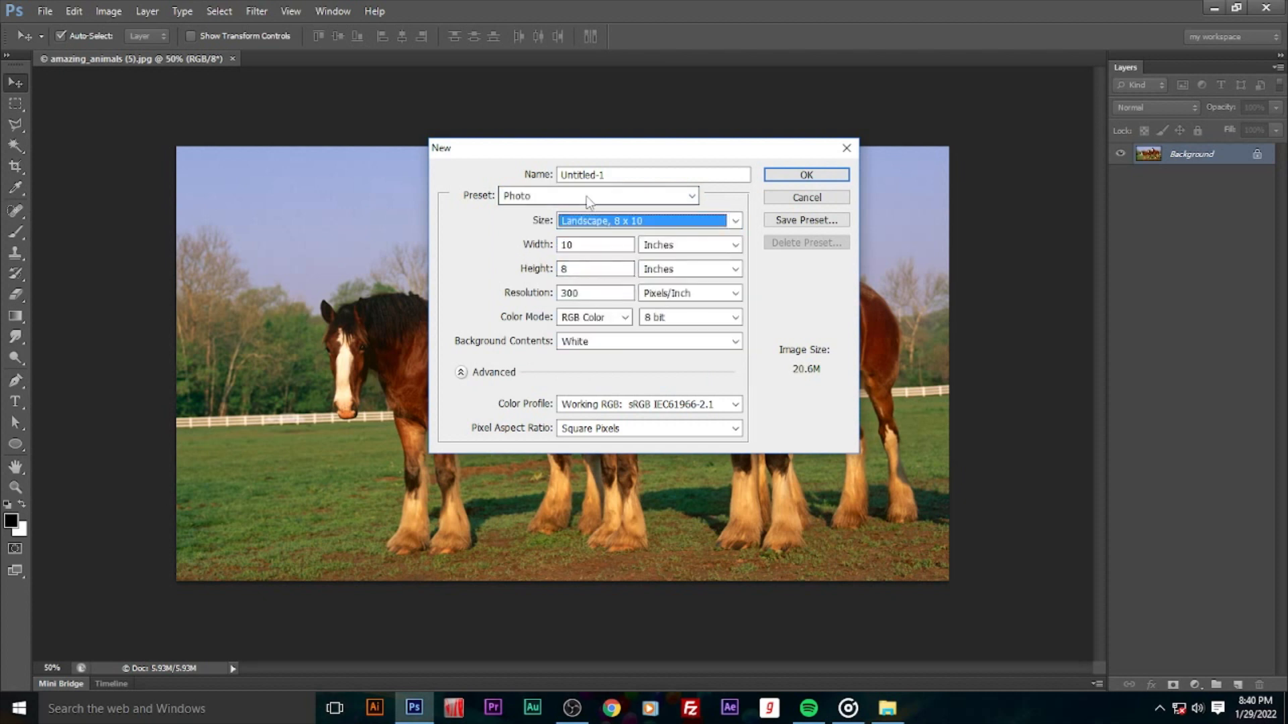
Step: Create the new document using the Web preset at 1600 x 1200
{"action": "left_click", "coordinate": [665, 195]}
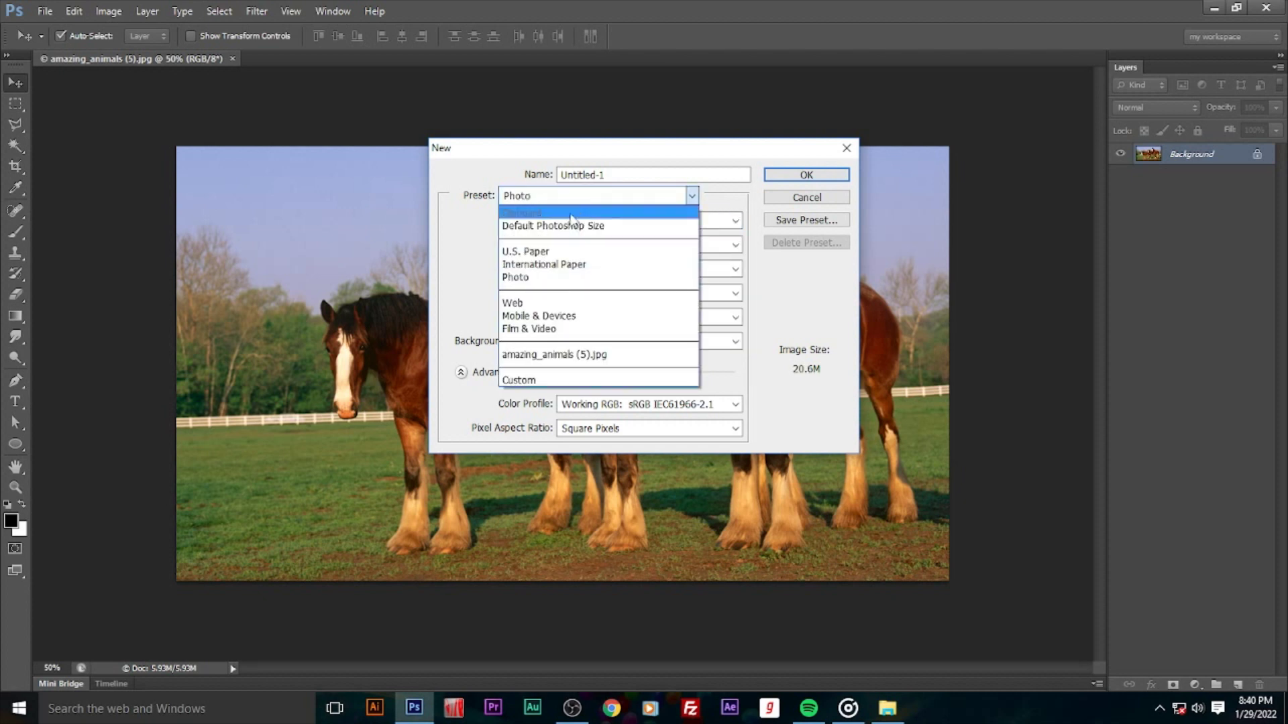
{"action": "left_click", "coordinate": [544, 303]}
{"action": "left_click", "coordinate": [623, 222]}
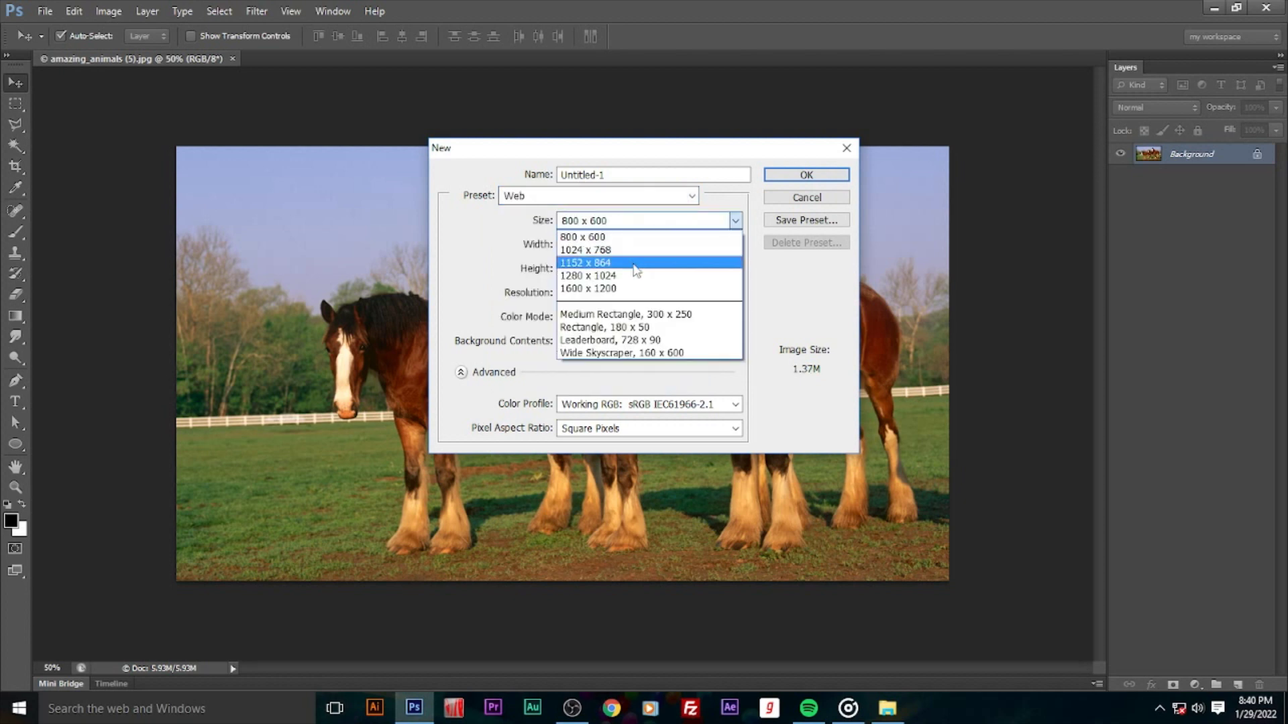
{"action": "left_click", "coordinate": [632, 288]}
{"action": "left_click", "coordinate": [807, 175]}
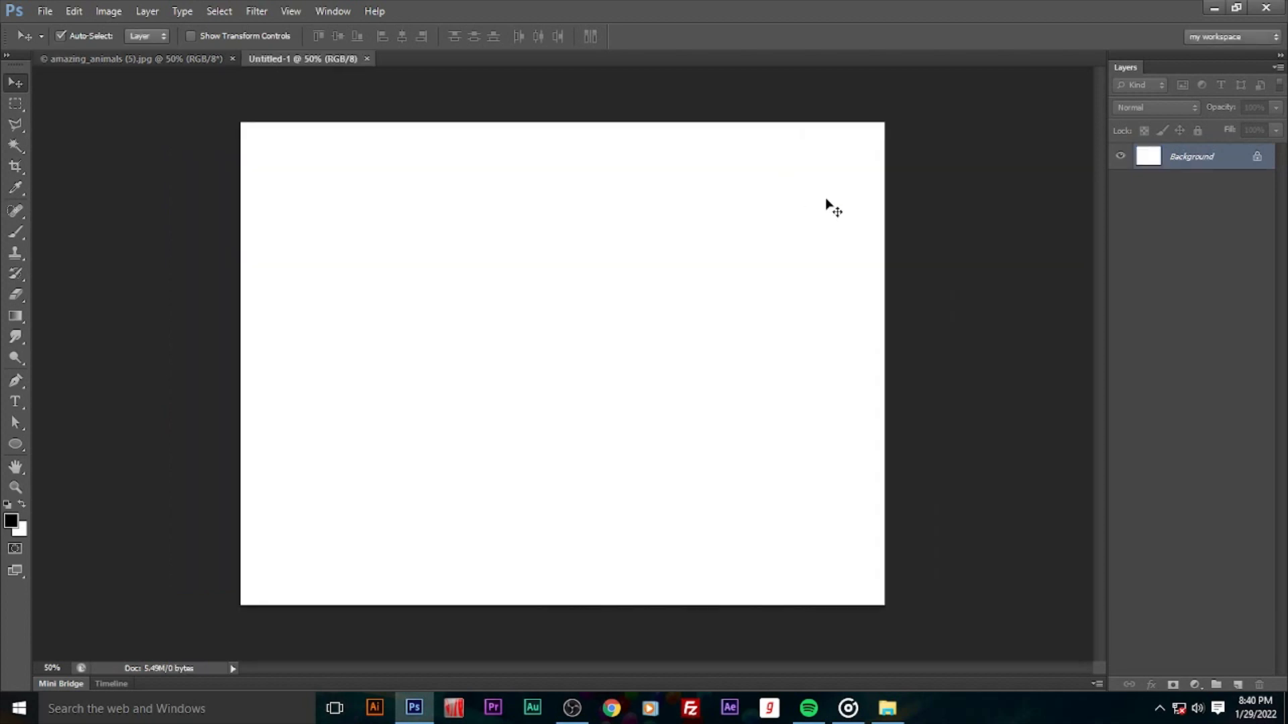
Step: Switch between the horses photo and Untitled-1, then add a new empty layer
{"action": "left_click", "coordinate": [125, 60]}
{"action": "left_click", "coordinate": [280, 59]}
{"action": "left_click", "coordinate": [214, 58]}
{"action": "left_click", "coordinate": [278, 59]}
{"action": "left_click", "coordinate": [1241, 685]}
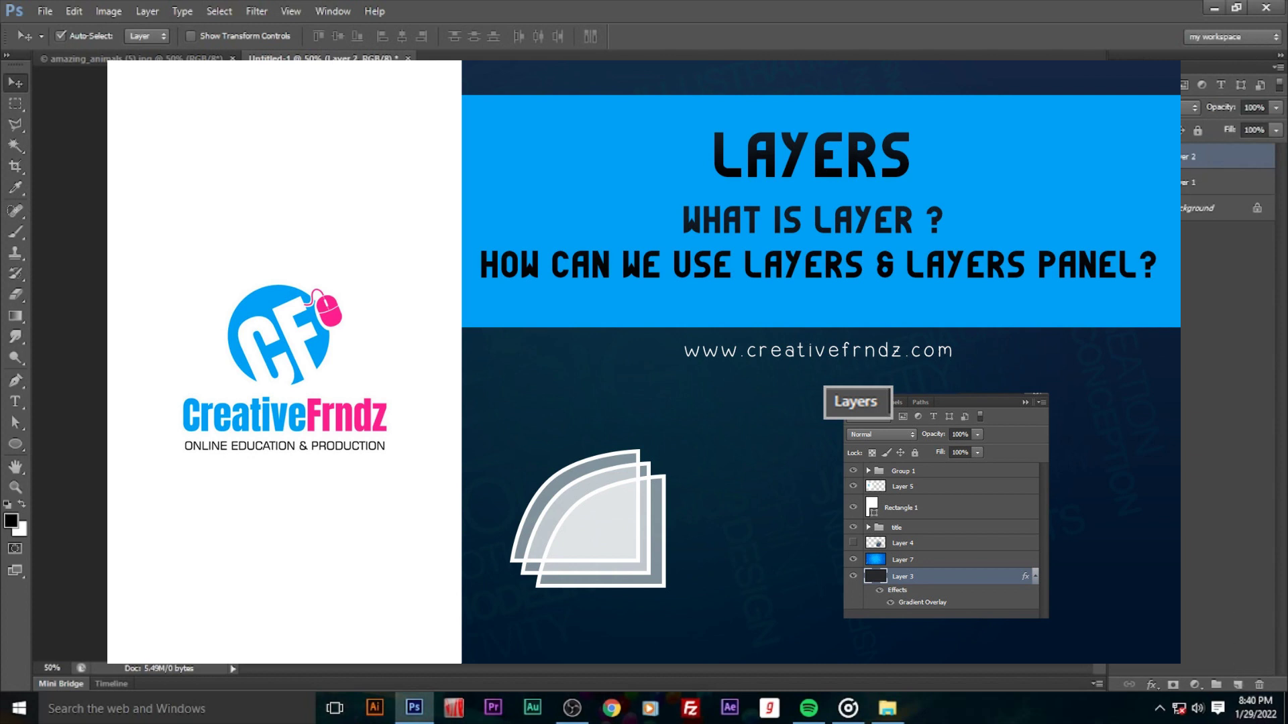
Step: Switch back to the amazing_animals (5).jpg horse photo document with Ctrl+Tab
{"action": "key", "text": "ctrl+Tab"}
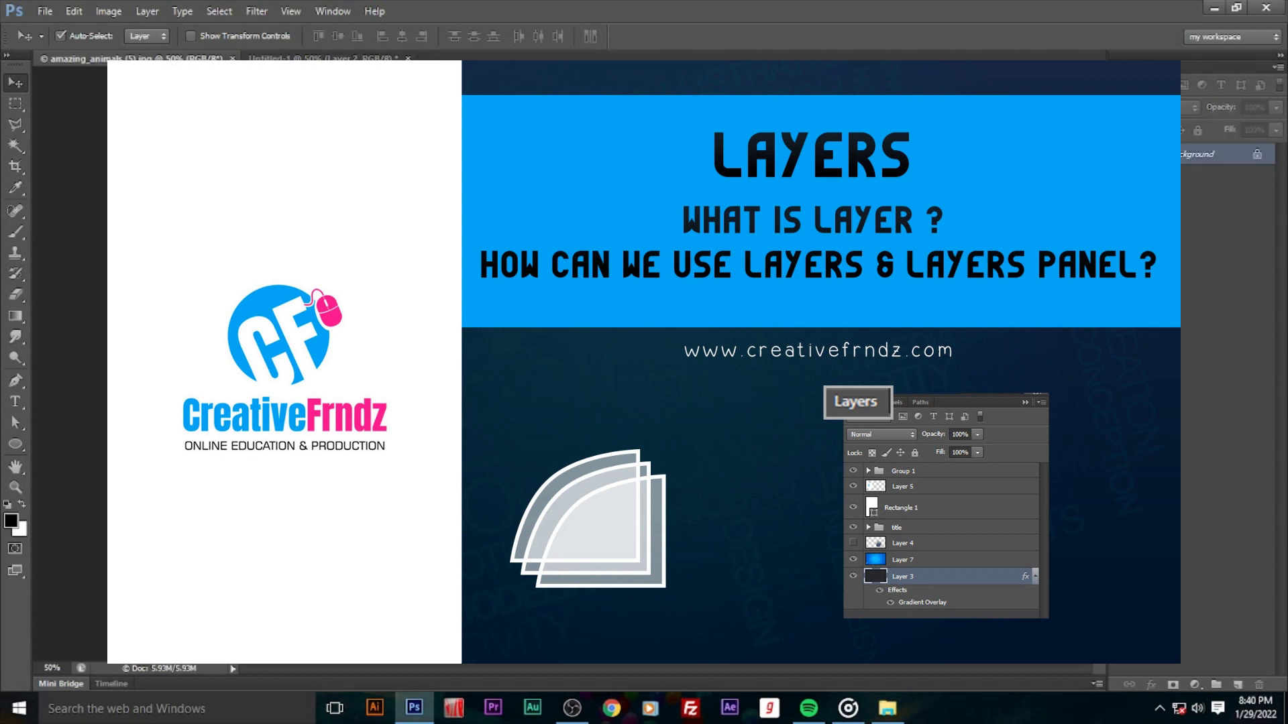